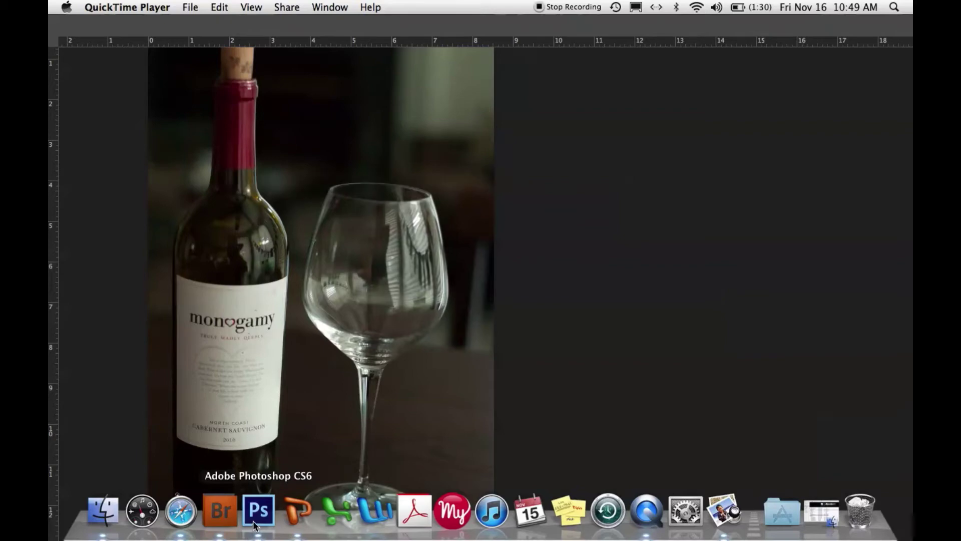
Switch to Photoshop and launch the Nik Software Dfine 2.0 filter on the wine bottle photo.
left_click(258, 511)
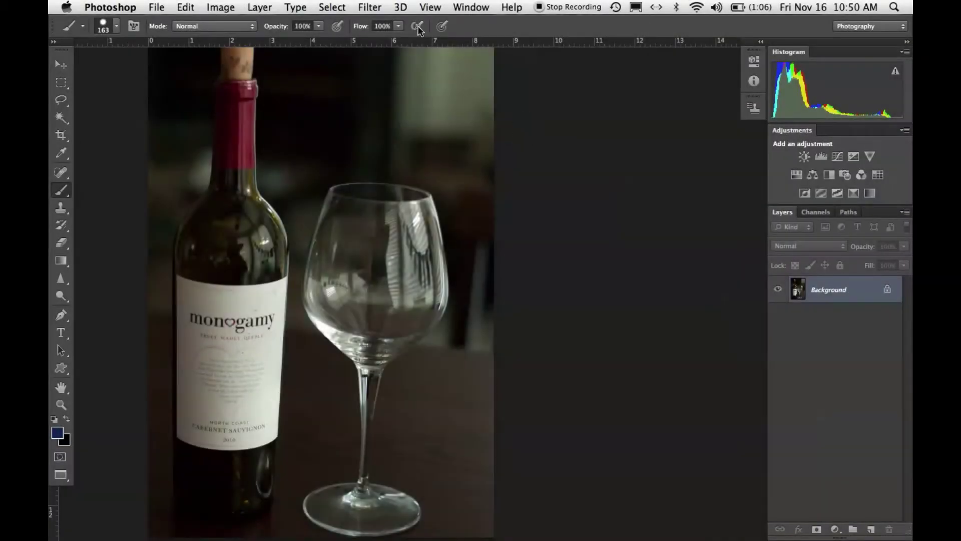
left_click(373, 11)
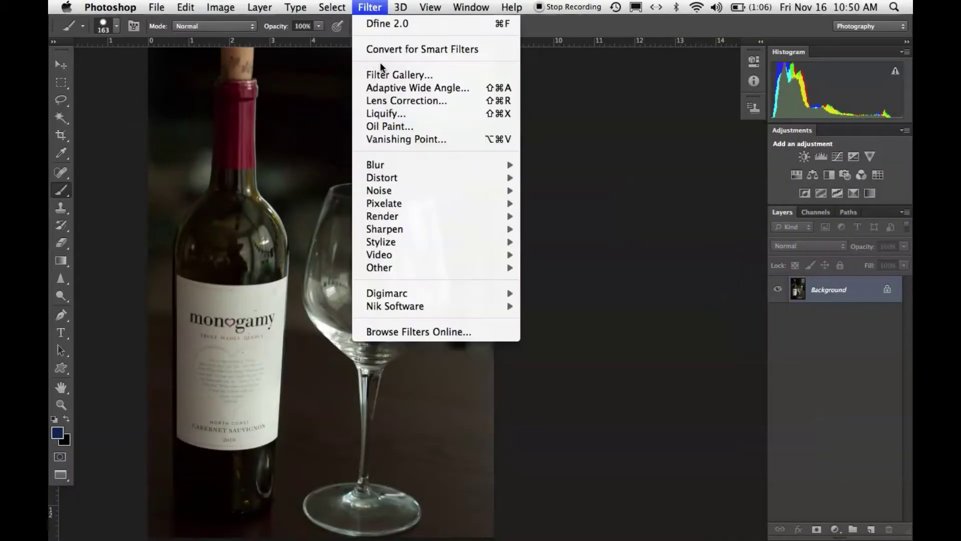
mouse_move(410, 310)
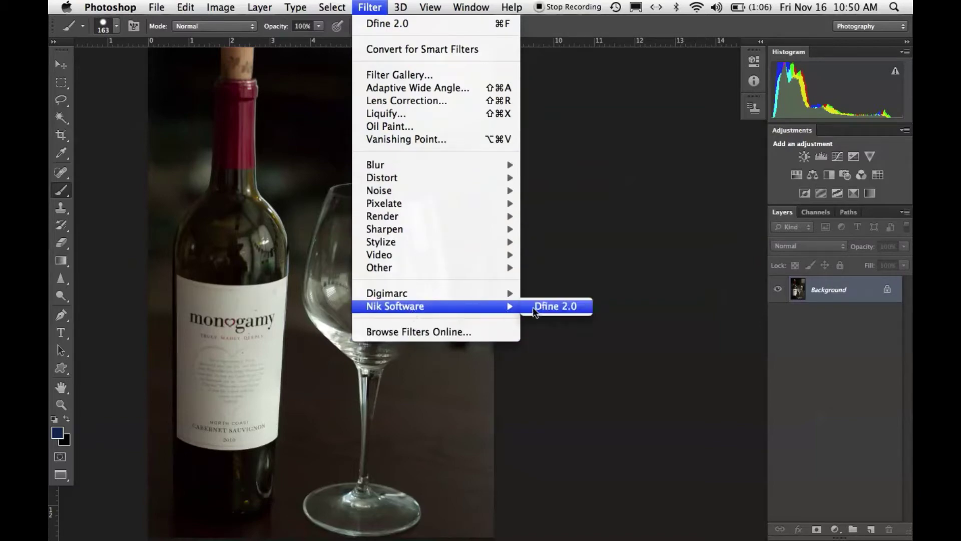
left_click(557, 307)
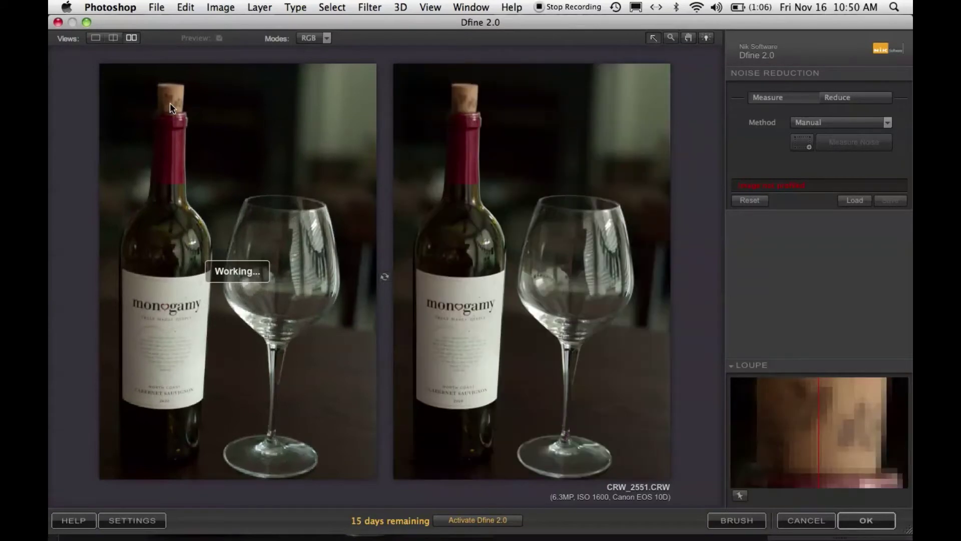
Compare the single, split and side-by-side preview layouts, including the stacked arrangement, and return to two images beside each other.
left_click(96, 38)
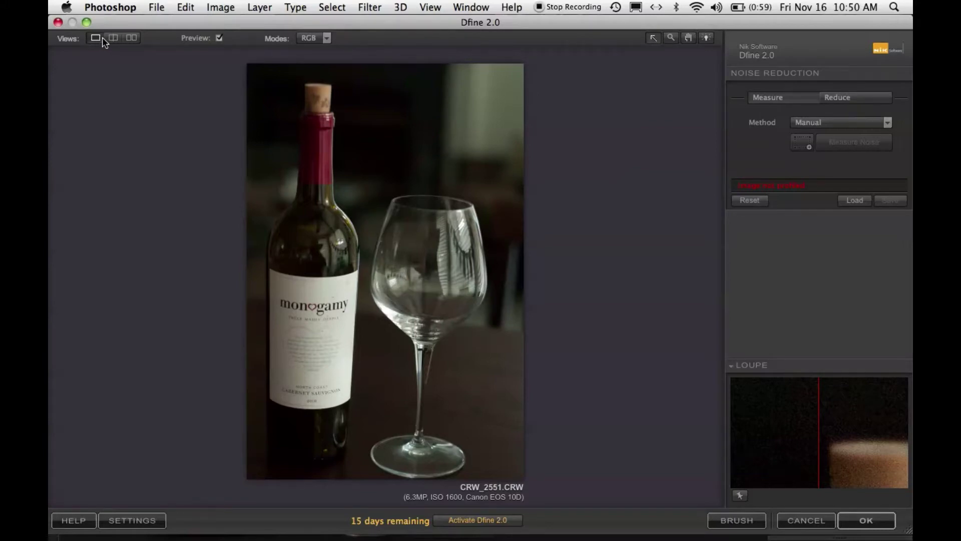
left_click(109, 39)
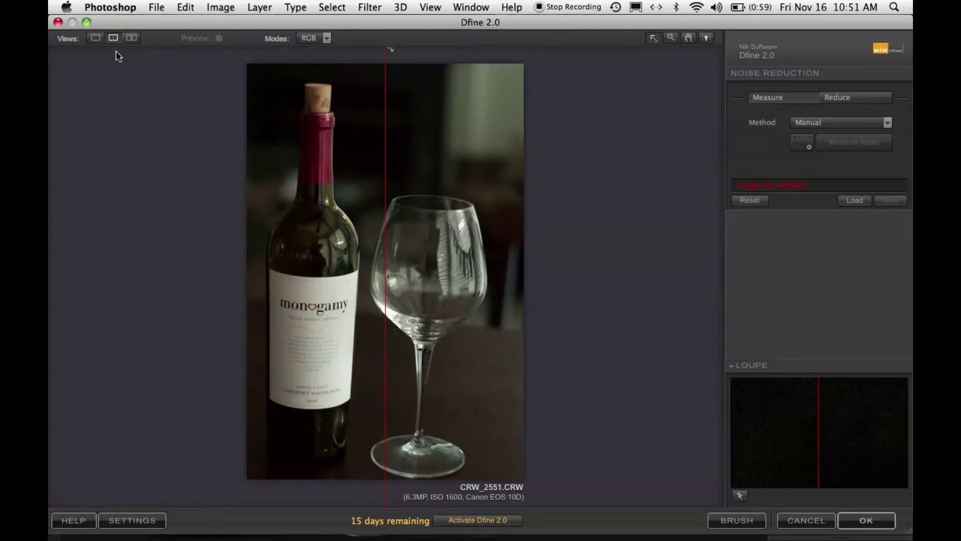
left_click(132, 38)
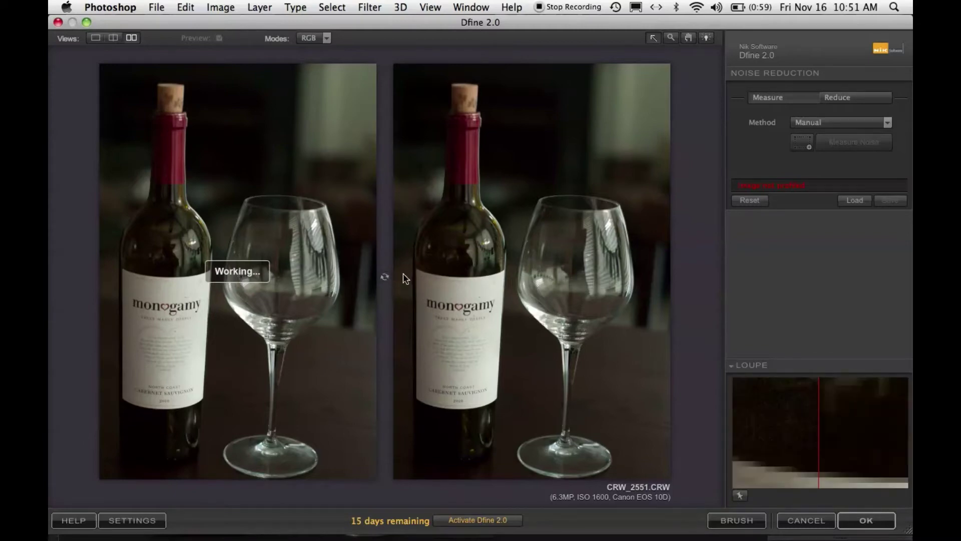
left_click(384, 277)
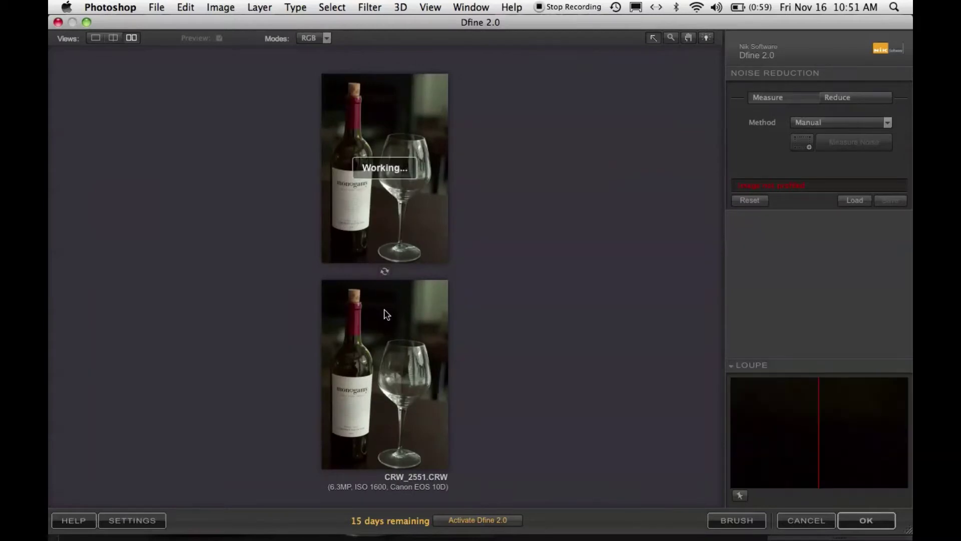
left_click(387, 274)
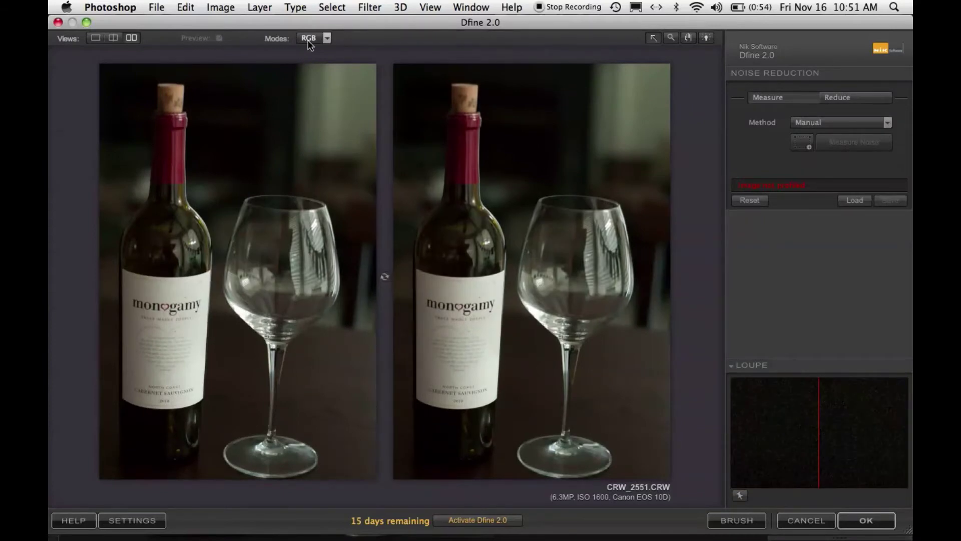
Preview the photo in the Red, Green and Blue channel modes.
left_click(327, 39)
left_click(327, 39)
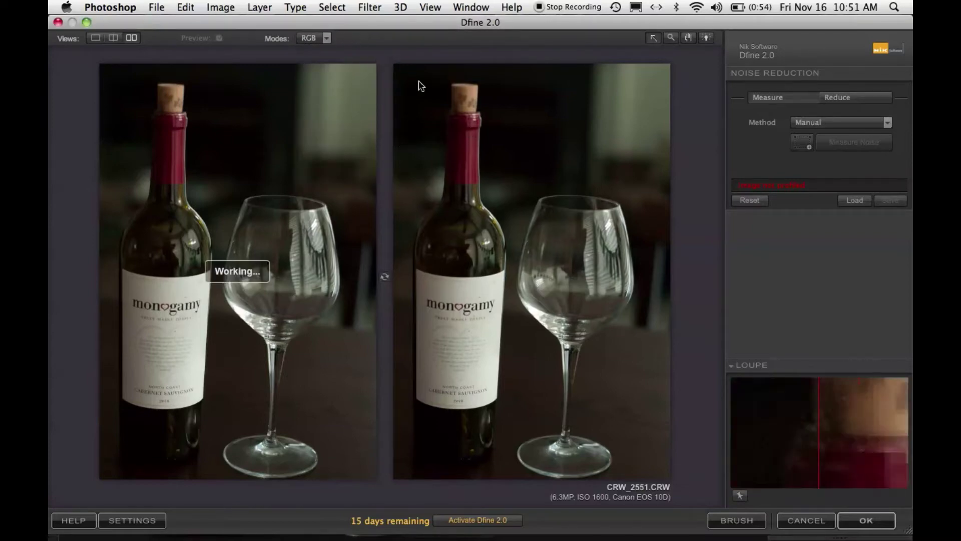
left_click(326, 40)
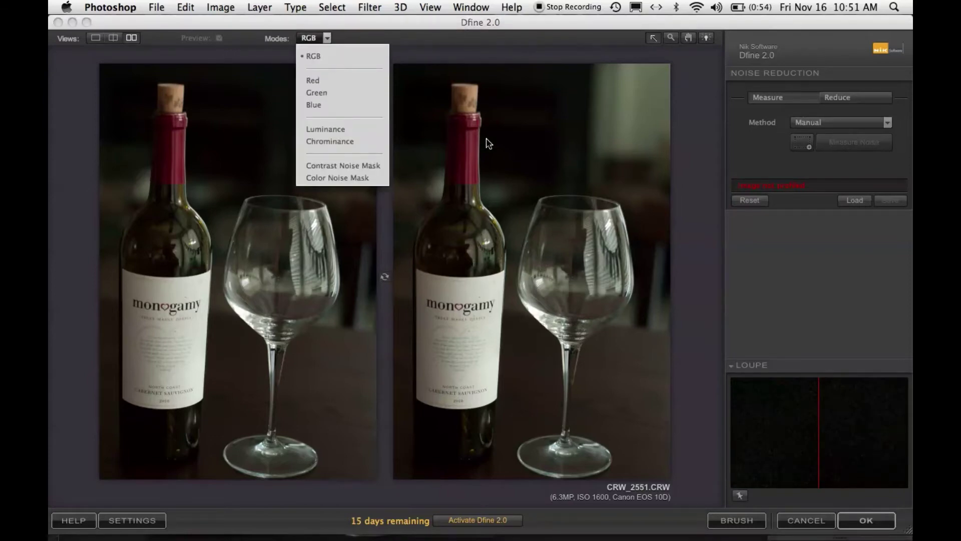
left_click(345, 80)
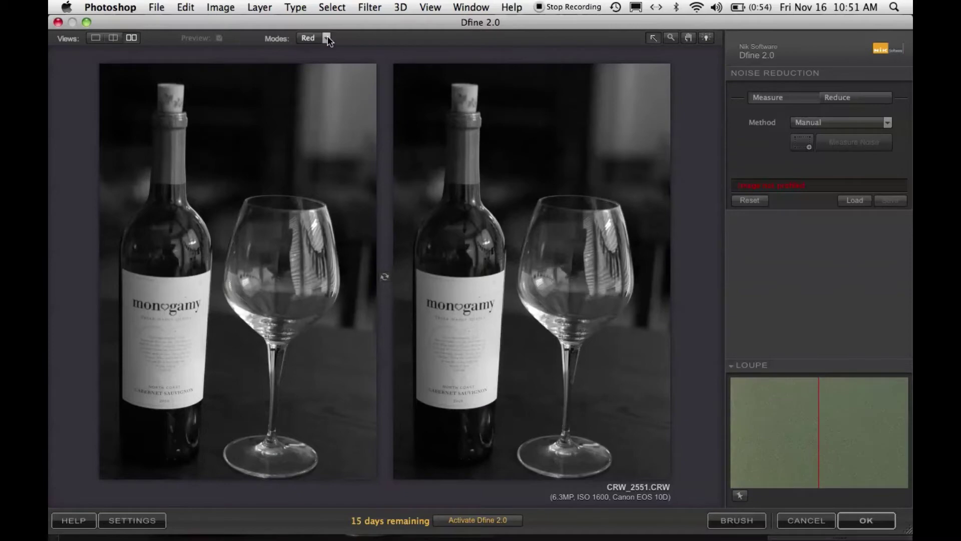
left_click(326, 38)
left_click(327, 90)
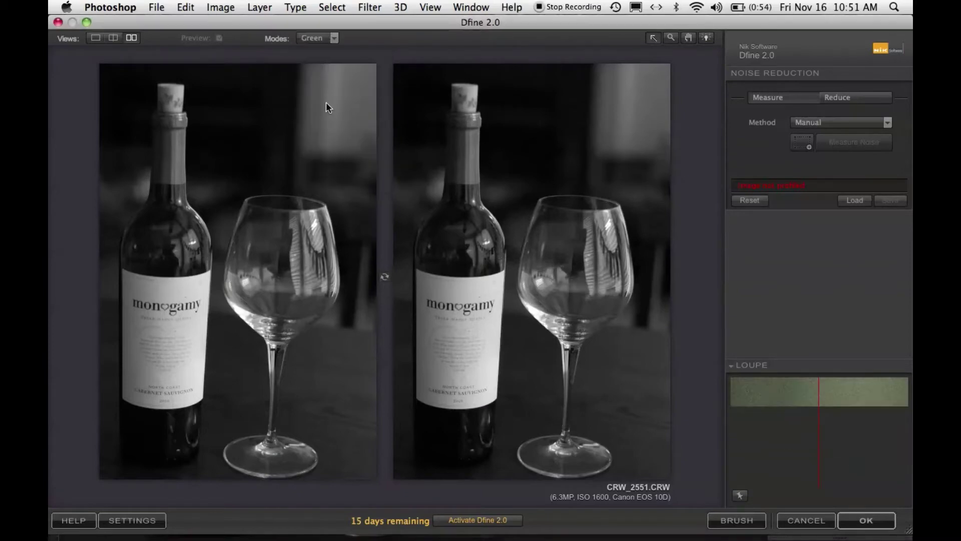
left_click(337, 40)
left_click(335, 110)
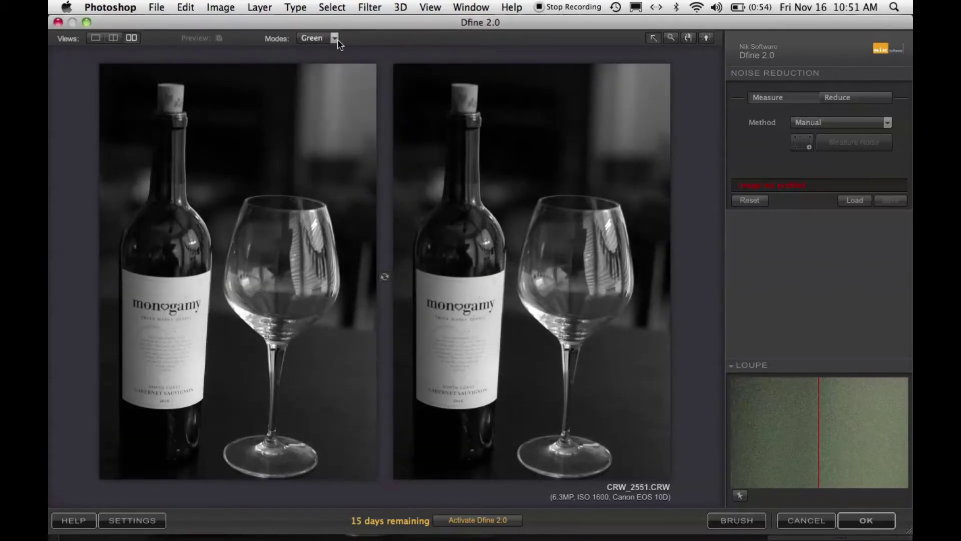
Preview the photo in the Luminance and Chrominance modes.
left_click(334, 41)
left_click(318, 129)
left_click(325, 38)
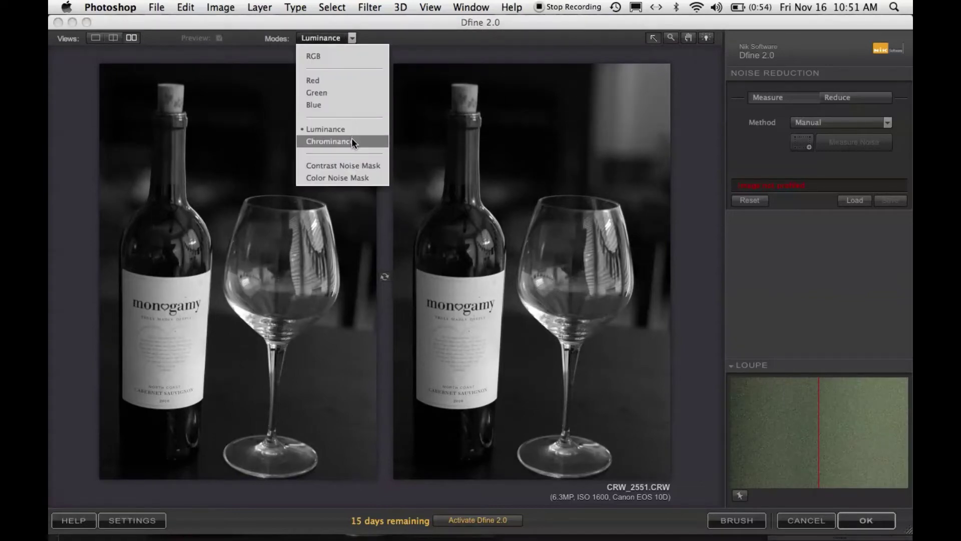
left_click(352, 137)
View the Contrast Noise Mask and set the preview mode to Color Noise Mask.
left_click(358, 40)
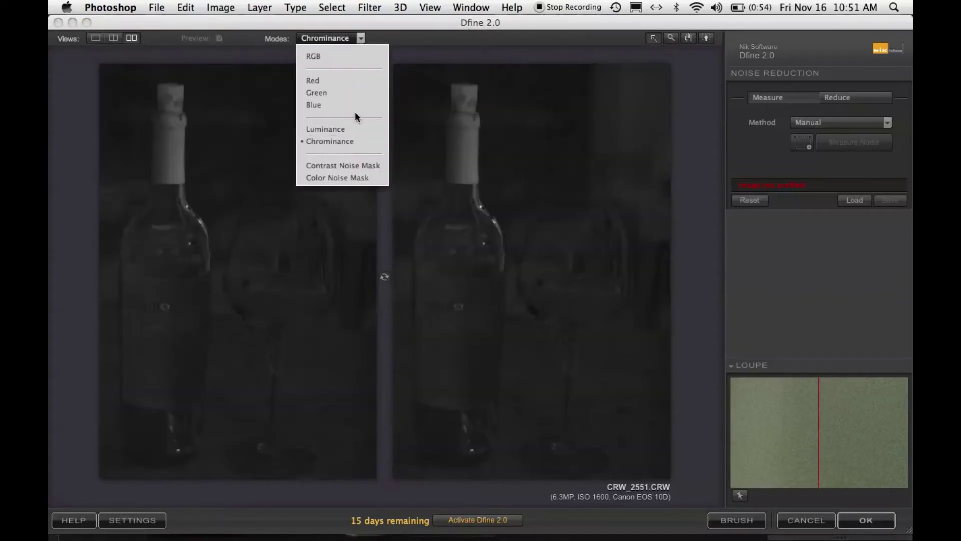
left_click(353, 166)
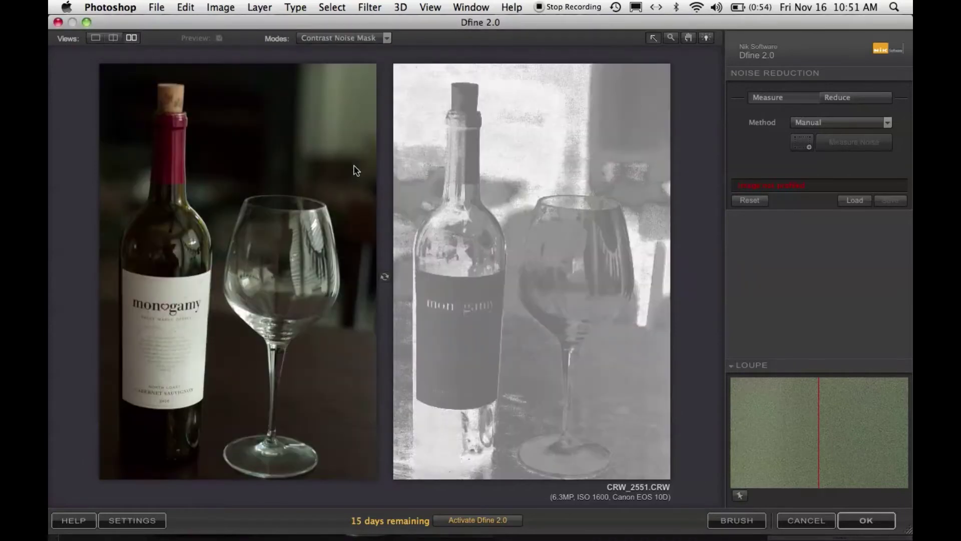
left_click(387, 38)
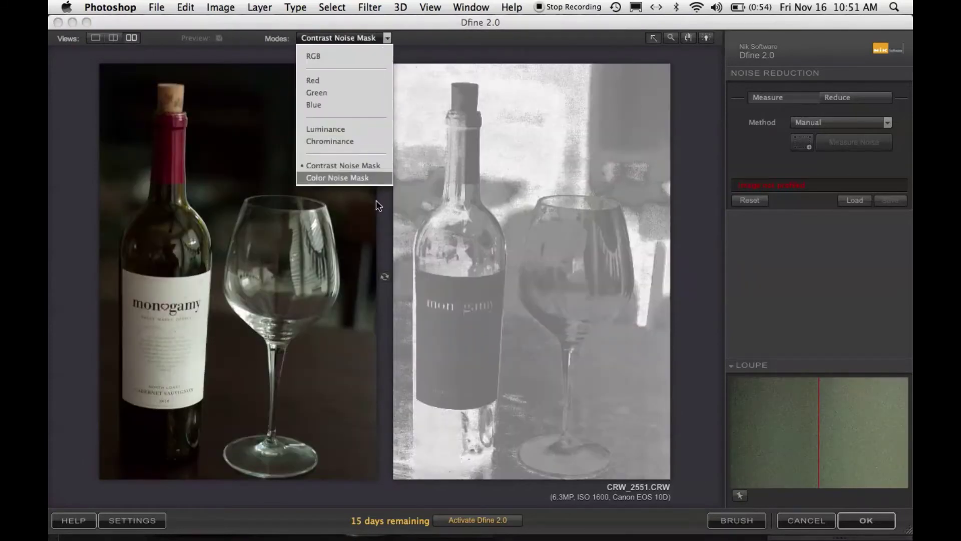
left_click(346, 178)
left_click(379, 37)
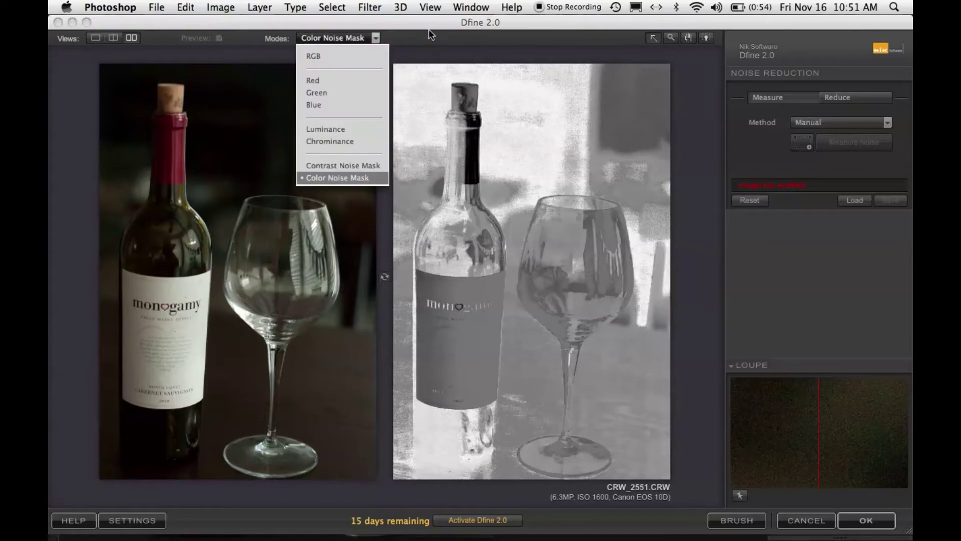
left_click(510, 56)
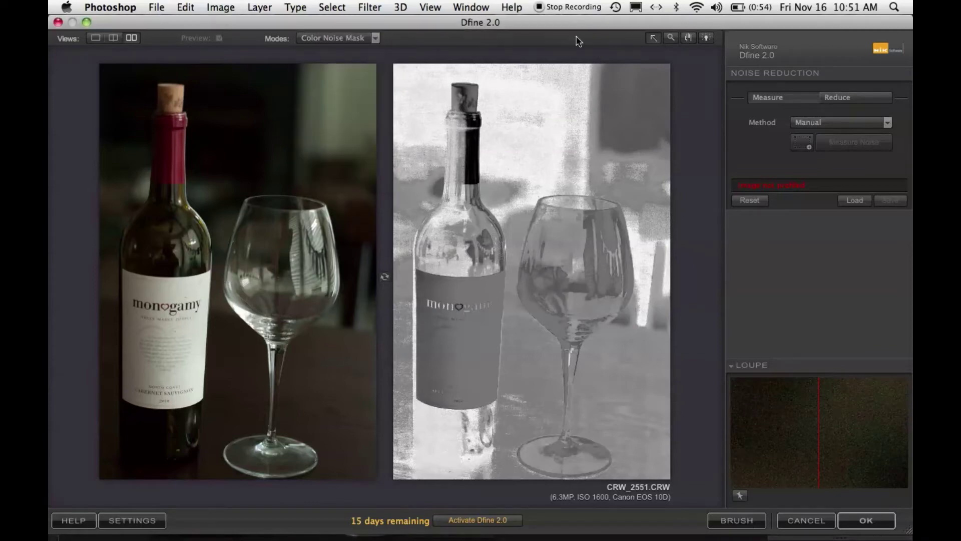
Examine the color noise mask at 100% around the background, the bottle's neck and shoulder, and the glass rim.
left_click(672, 39)
left_click(600, 147)
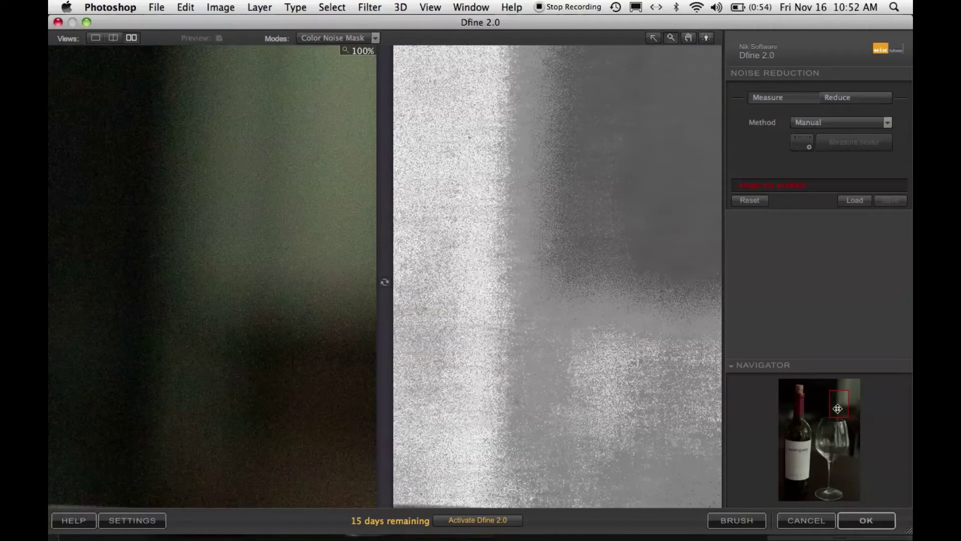
left_click_drag(838, 409, 798, 409)
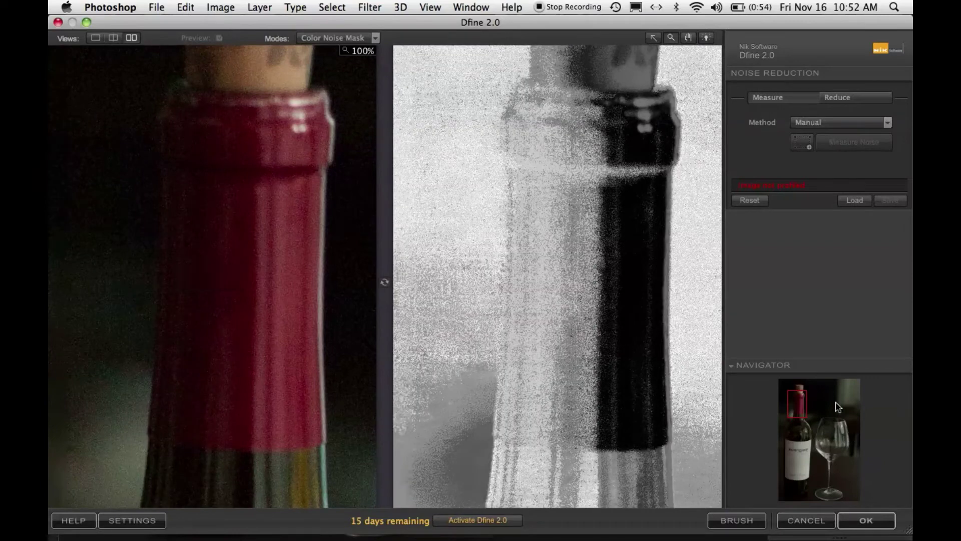
left_click(688, 37)
left_click_drag(609, 252, 611, 187)
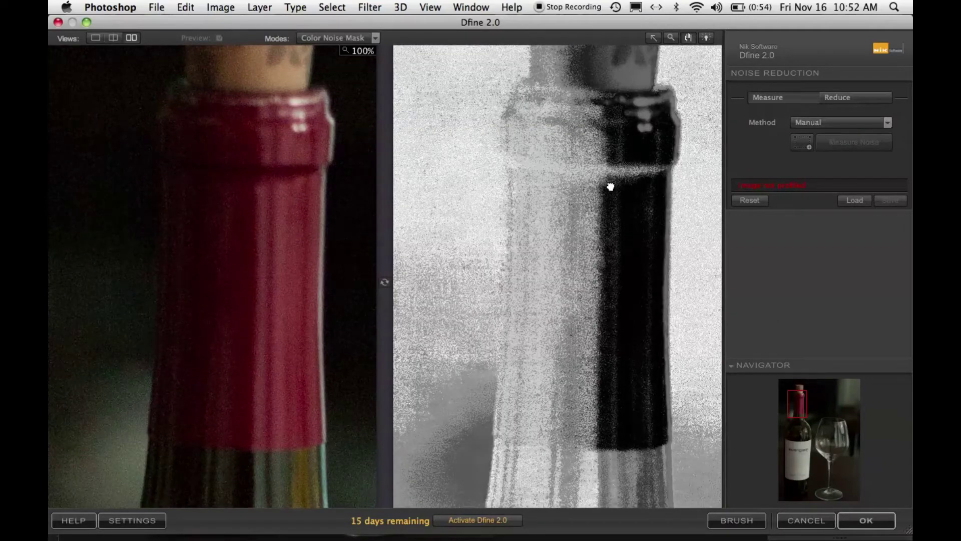
left_click_drag(610, 238, 594, 163)
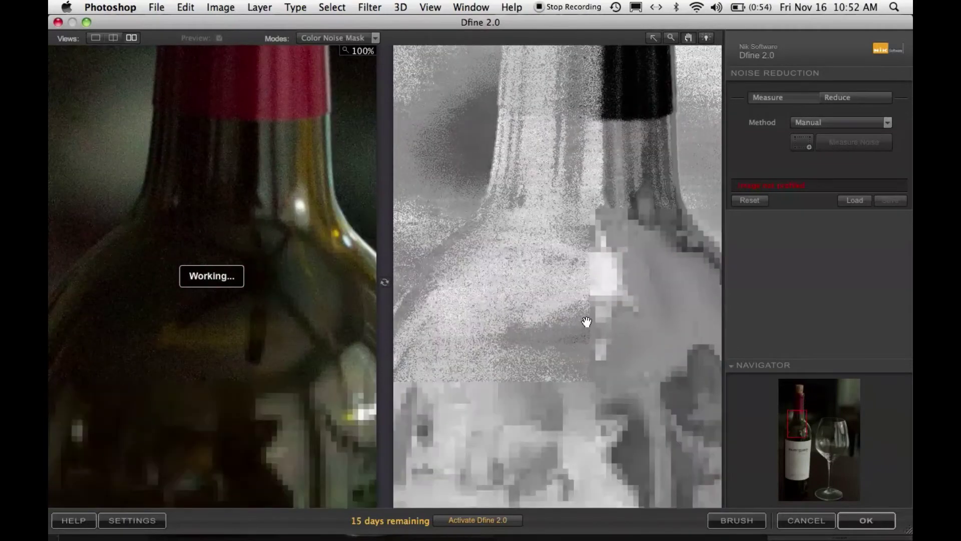
left_click_drag(801, 425, 832, 427)
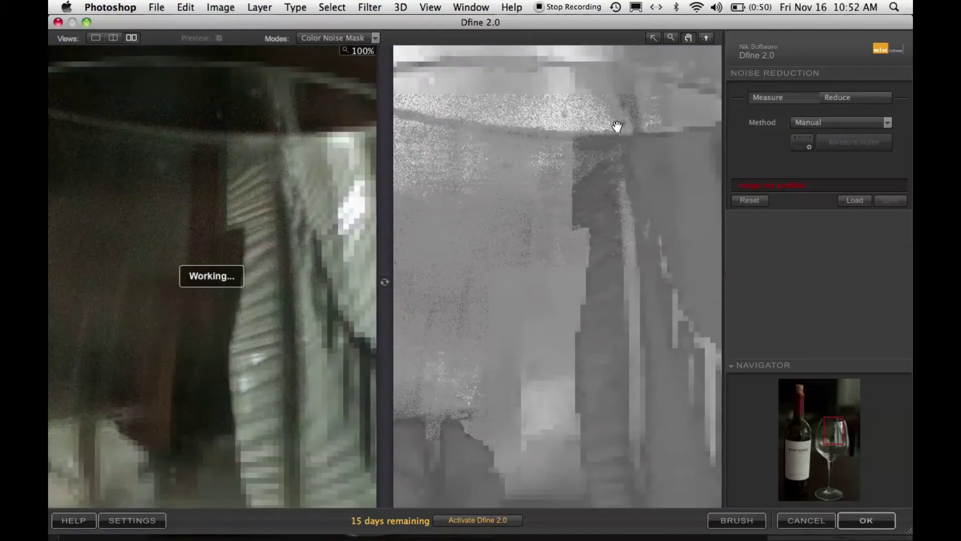
left_click_drag(625, 133, 626, 166)
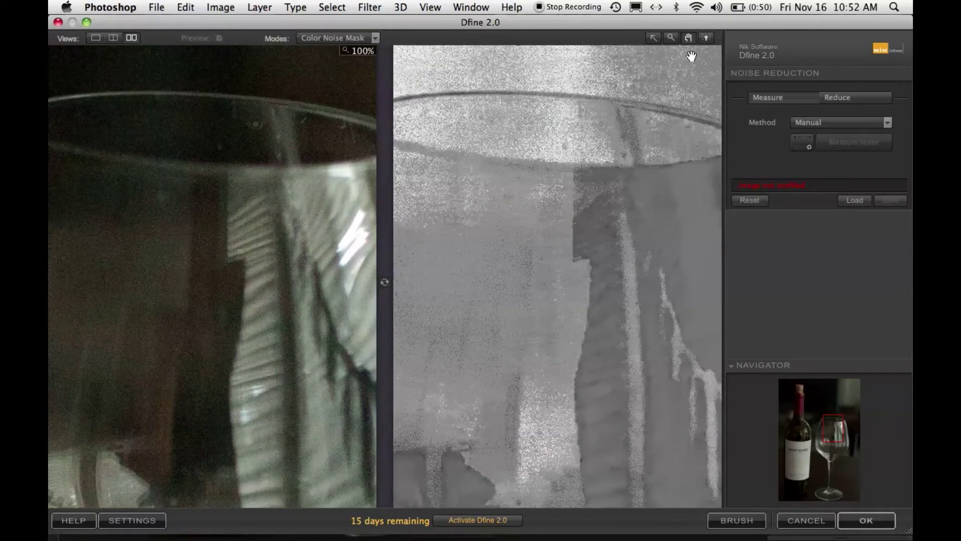
Cycle the preview background through its available colors and return it to dark gray.
left_click(706, 38)
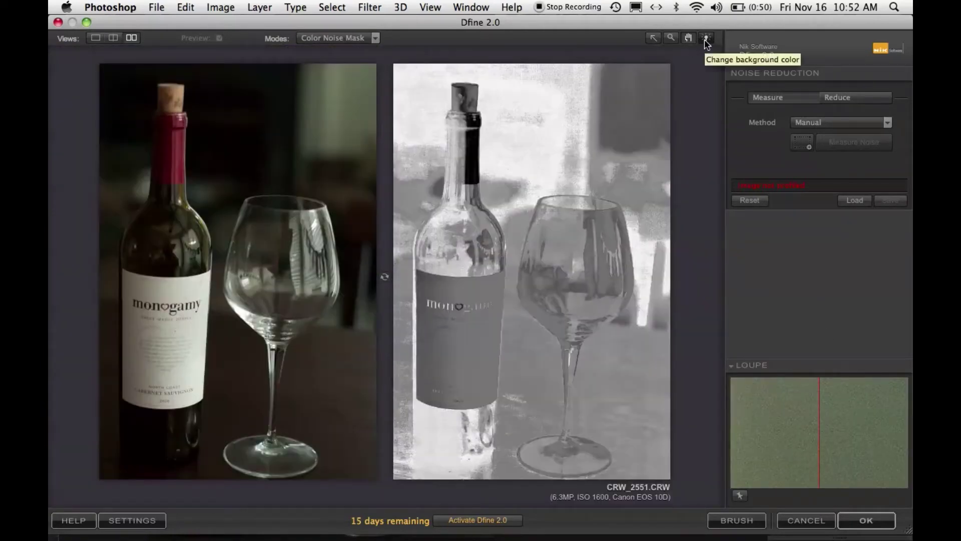
left_click(706, 39)
left_click(706, 40)
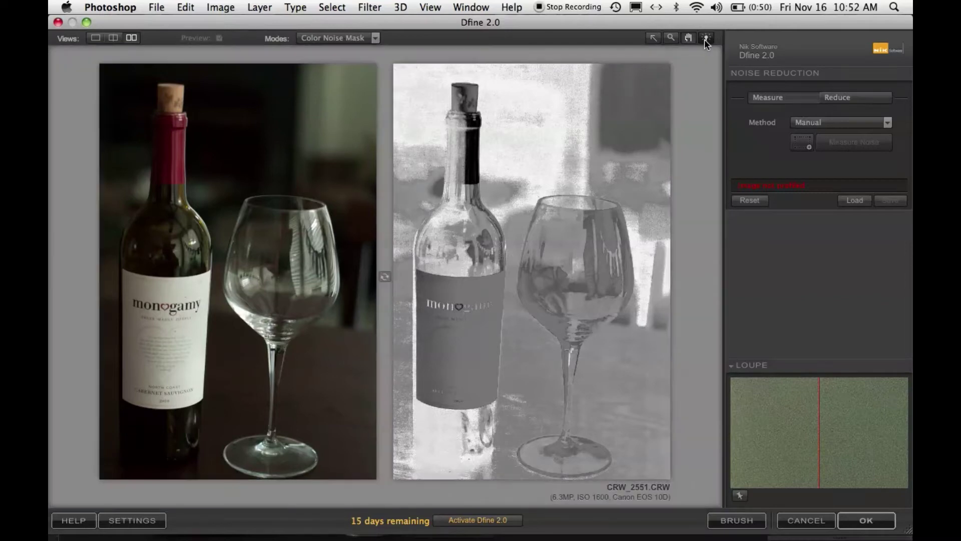
left_click(706, 39)
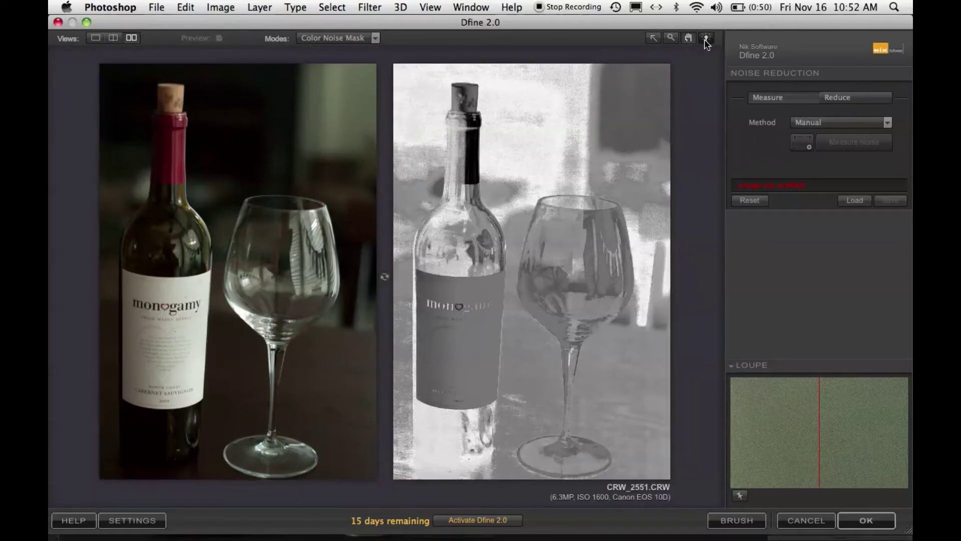
left_click(705, 39)
left_click(706, 39)
left_click(705, 39)
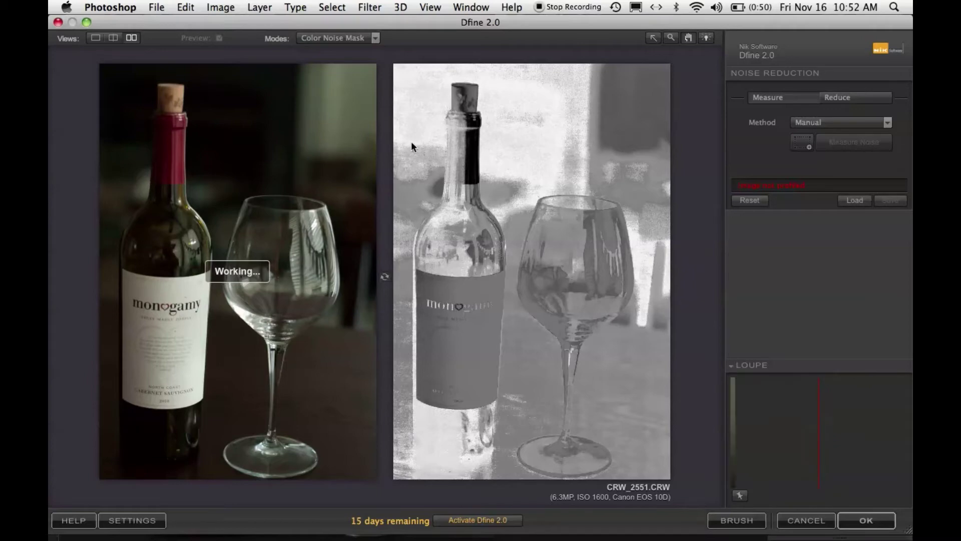
Set the noise measurement method to Automatic and measure the photo's noise.
left_click(888, 121)
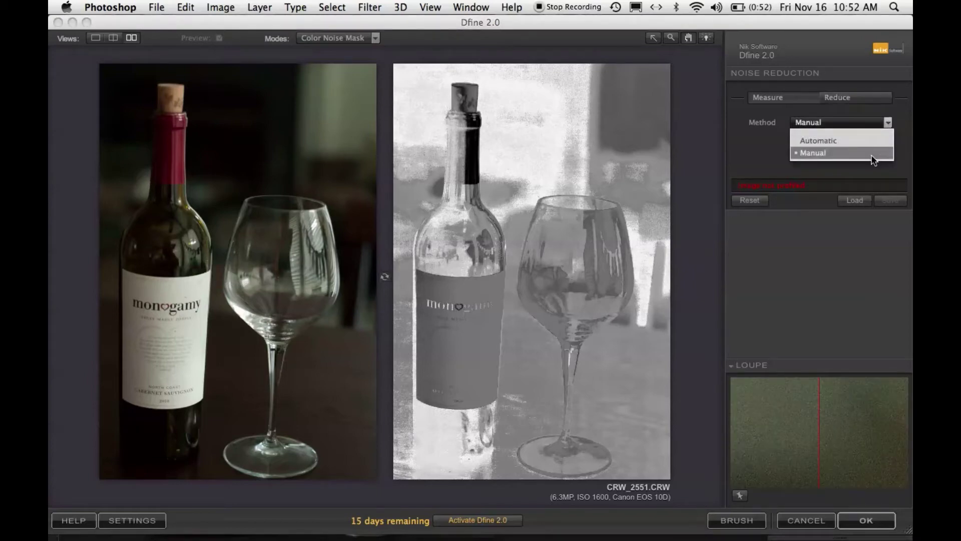
left_click(871, 142)
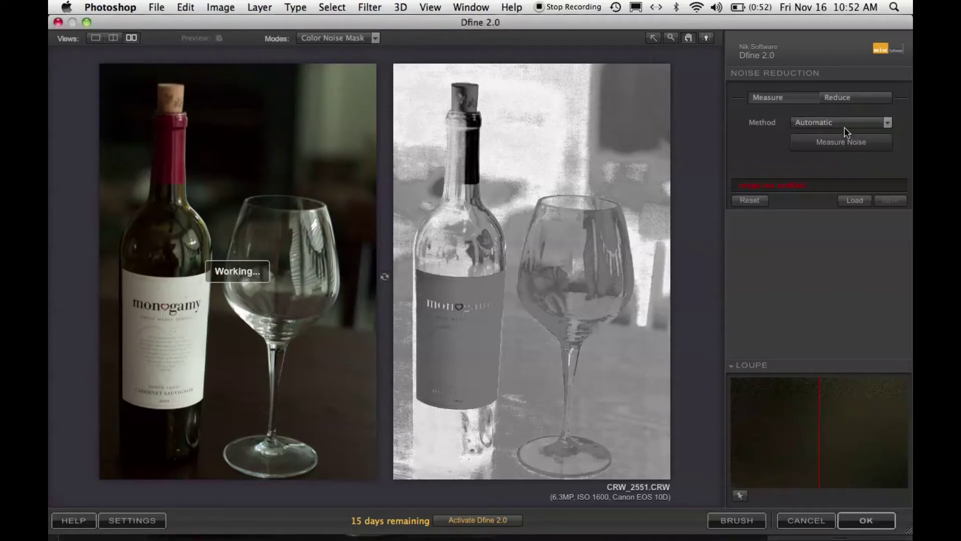
left_click(842, 143)
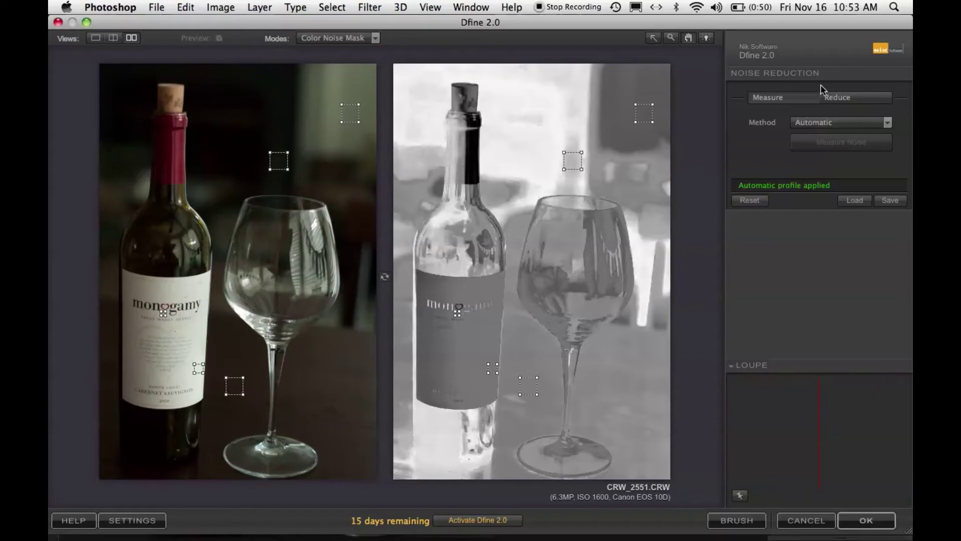
Set the noise measurement method to Manual.
left_click(891, 122)
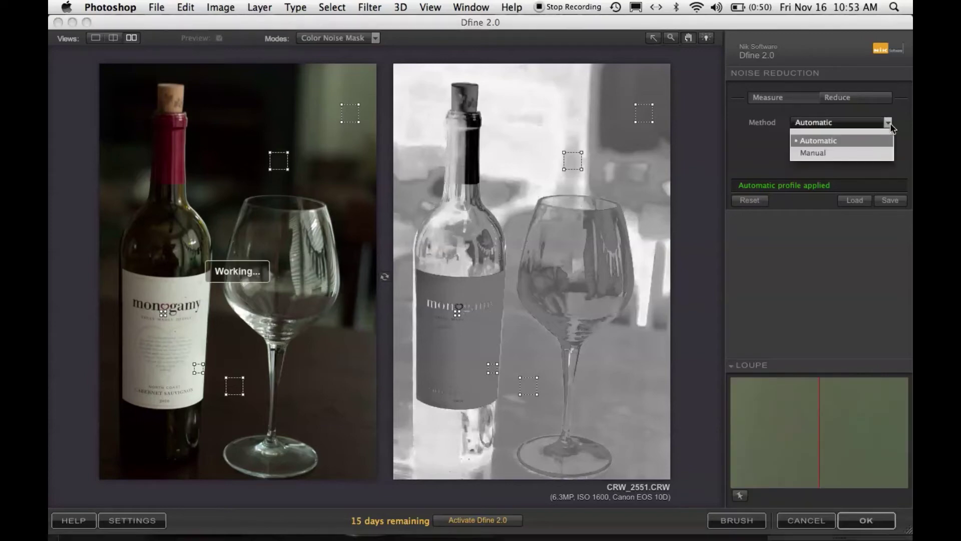
left_click(875, 155)
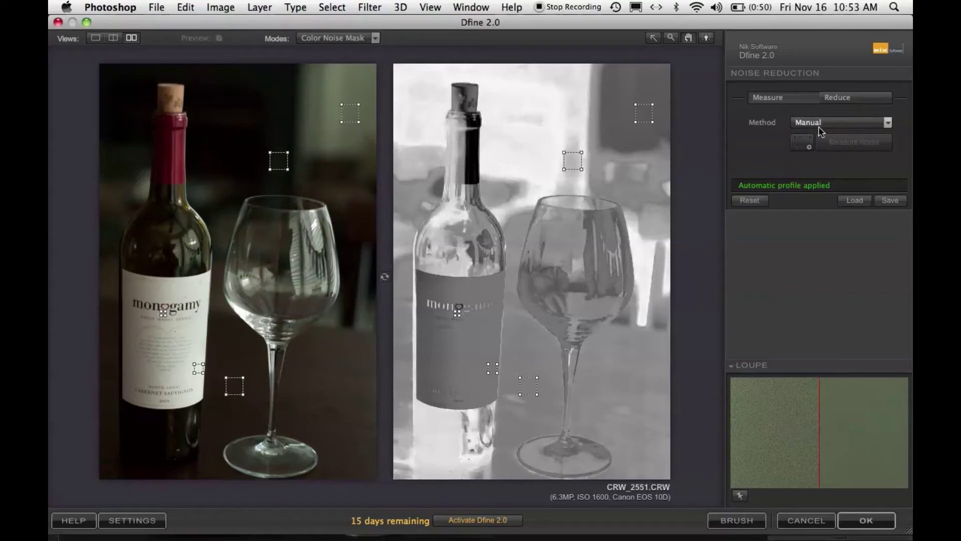
Add a manual measurement area over the red foil on the bottle's neck and measure the noise.
left_click(806, 147)
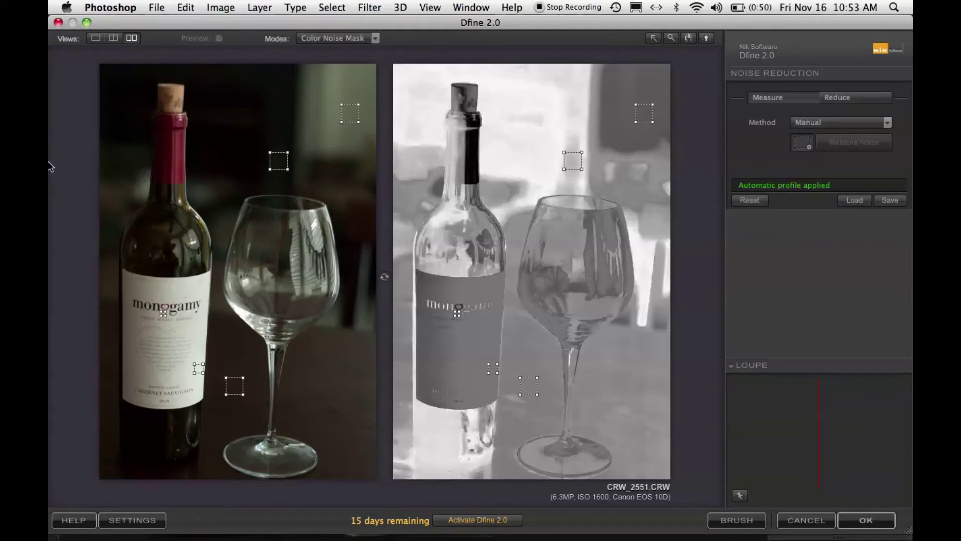
left_click_drag(139, 120, 172, 153)
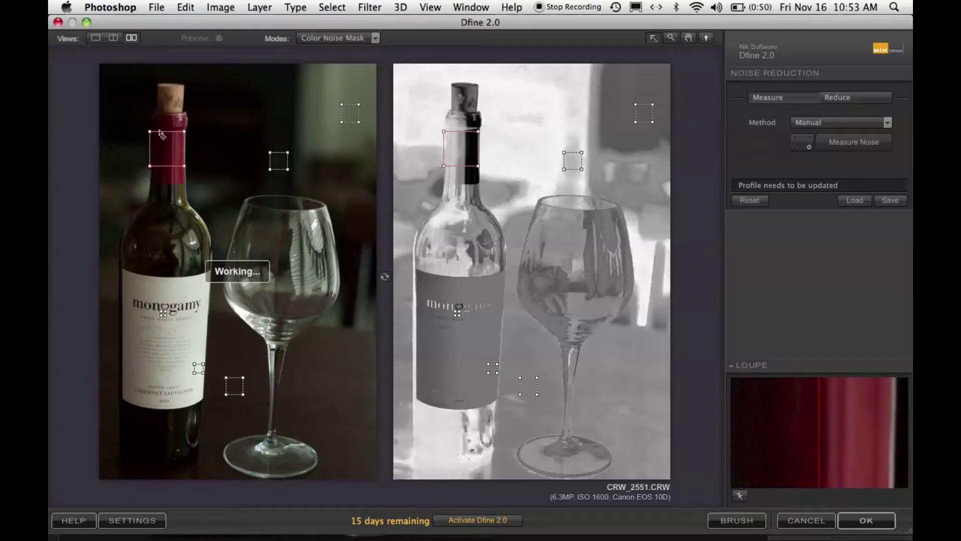
left_click(865, 149)
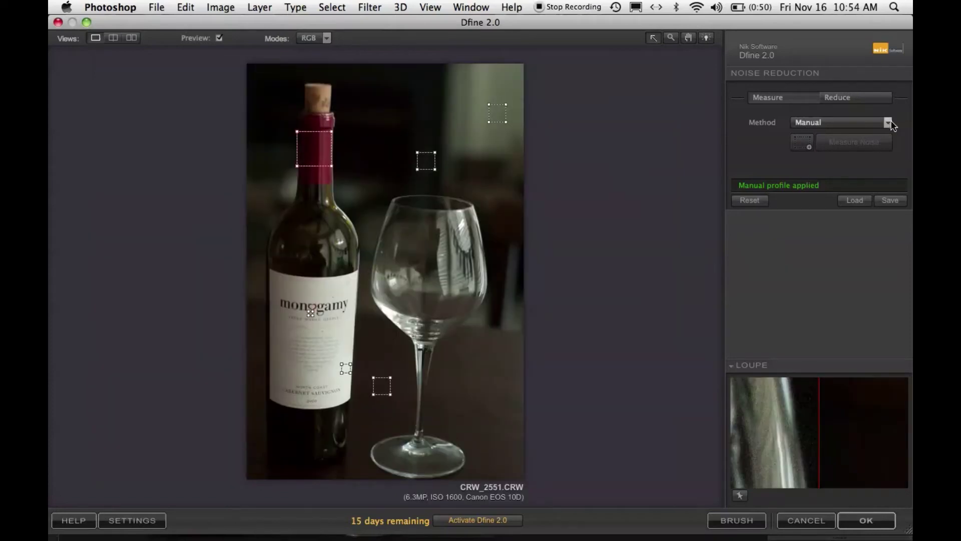
Switch from measuring to reducing noise with the Color Ranges method.
left_click(888, 123)
left_click(889, 123)
left_click(888, 123)
left_click(871, 153)
left_click(870, 99)
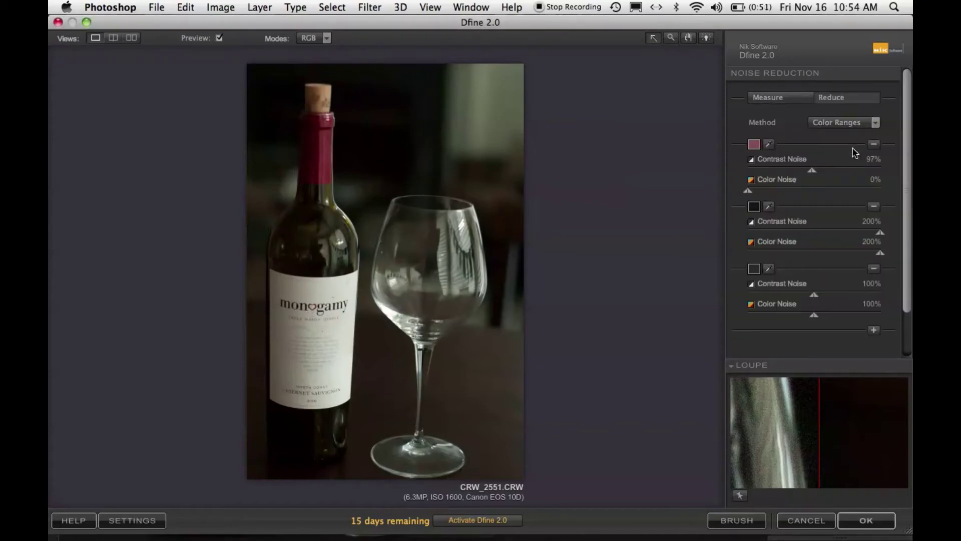
Sample the bottle's red foil for the first color range, with contrast noise at 182% and color noise at 197%.
left_click(769, 145)
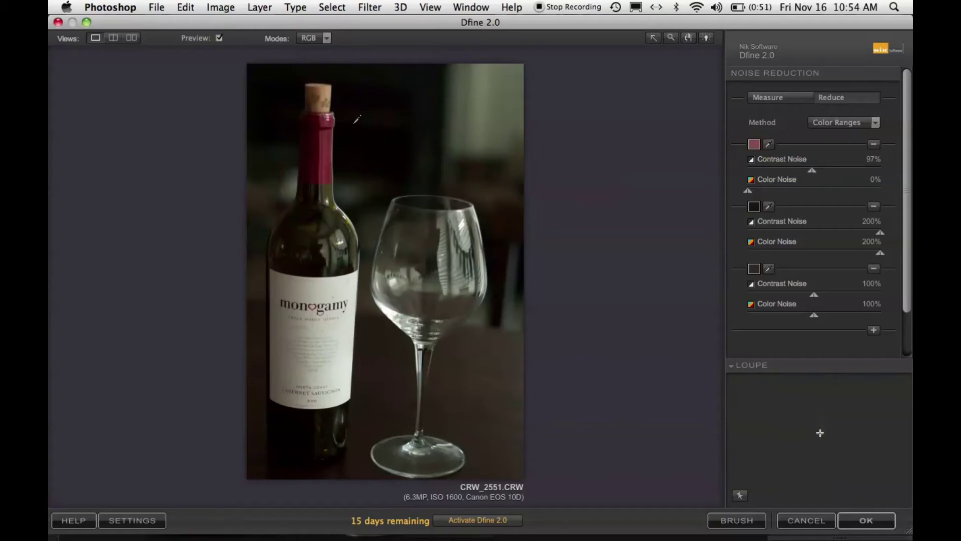
left_click(322, 143)
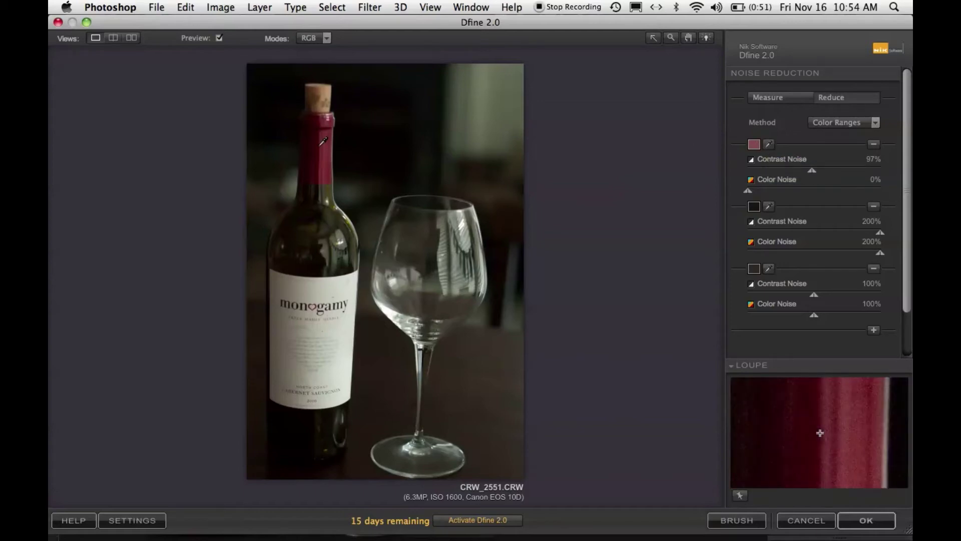
left_click(320, 145)
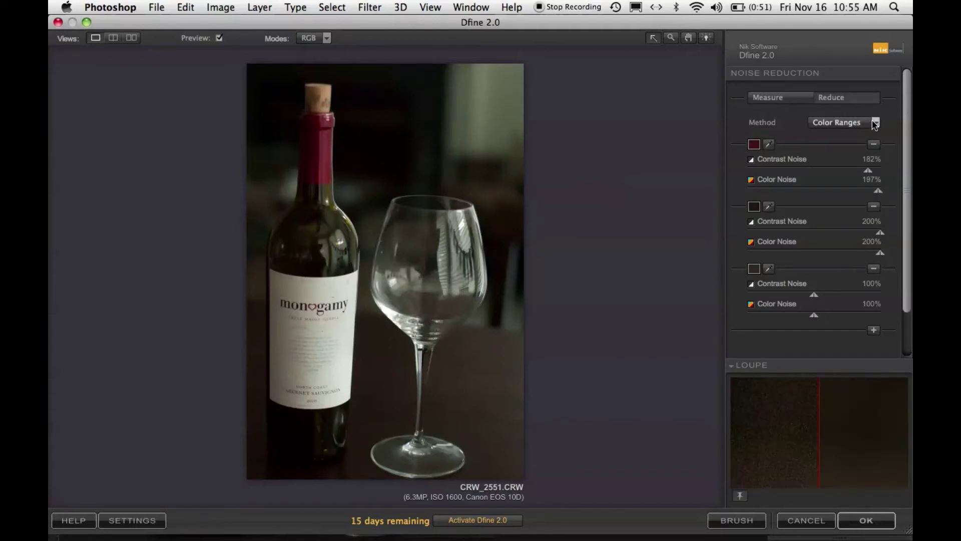
Change the reduction method to Control Points and place a control point in the dark background beside the bottle's neck.
left_click(876, 124)
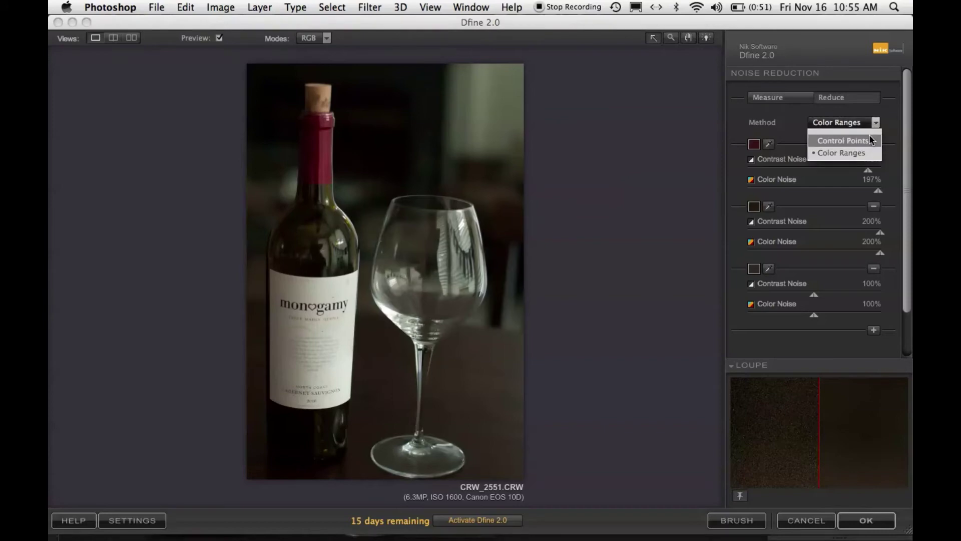
left_click(868, 141)
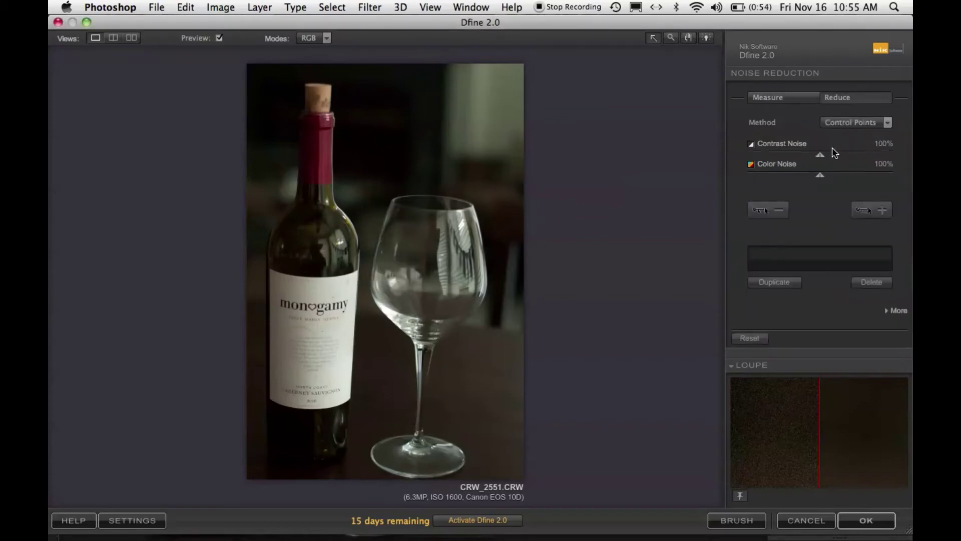
left_click(876, 210)
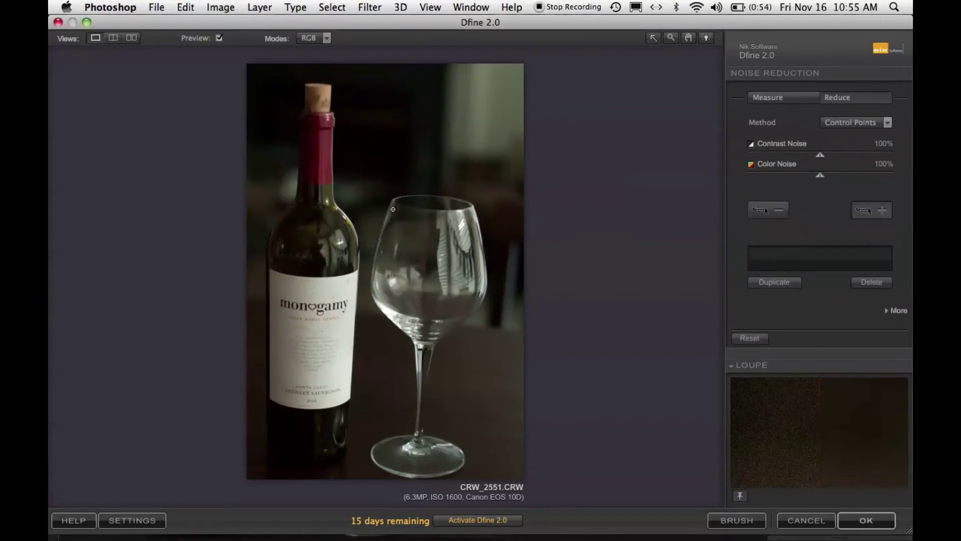
left_click(400, 129)
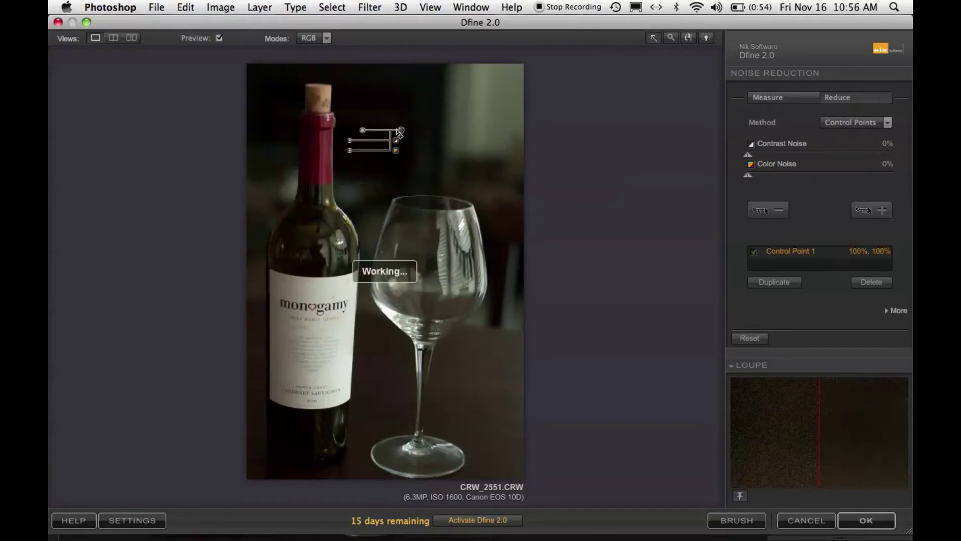
Set the control point's contrast noise to 185% and color noise to 159% using the noise mask previews, and return to RGB.
left_click(325, 38)
left_click(393, 43)
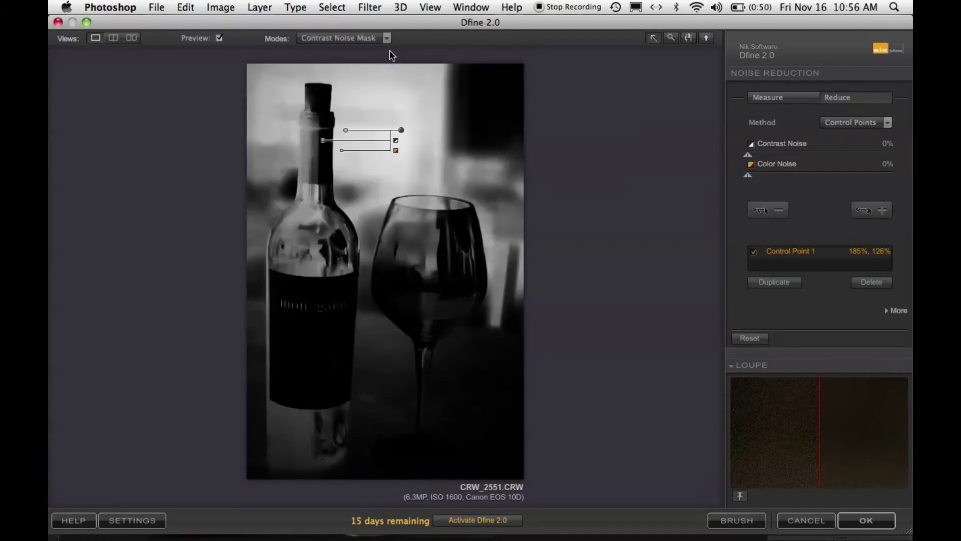
left_click(388, 39)
left_click(378, 180)
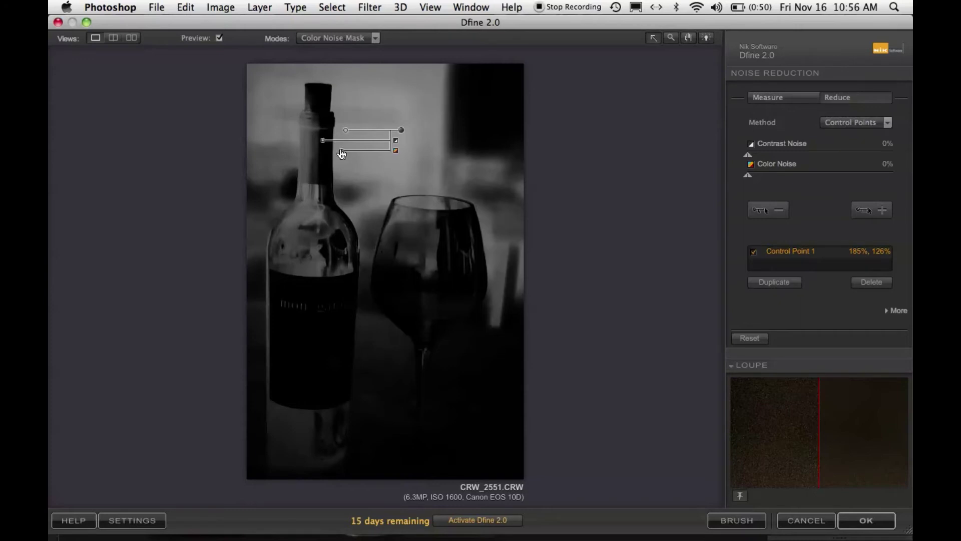
left_click_drag(342, 152, 332, 154)
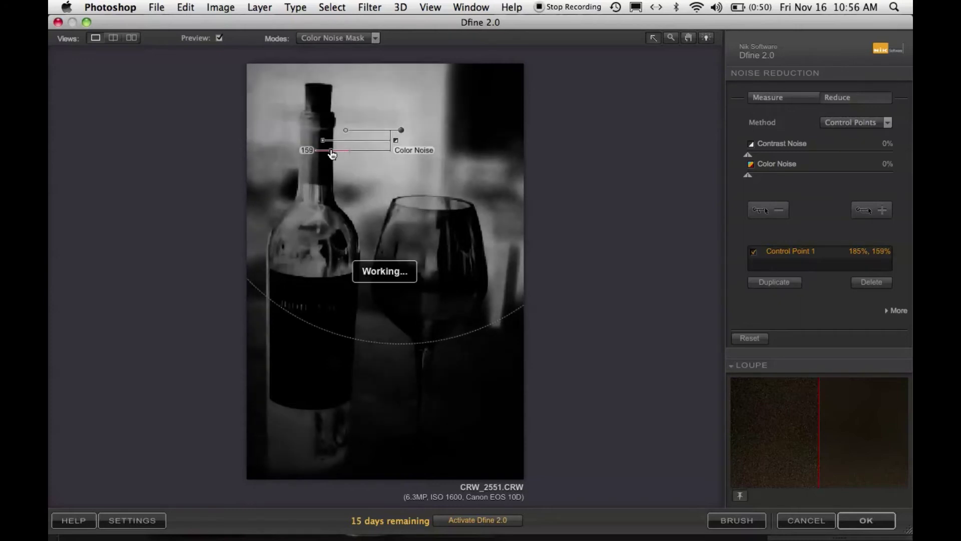
left_click(377, 39)
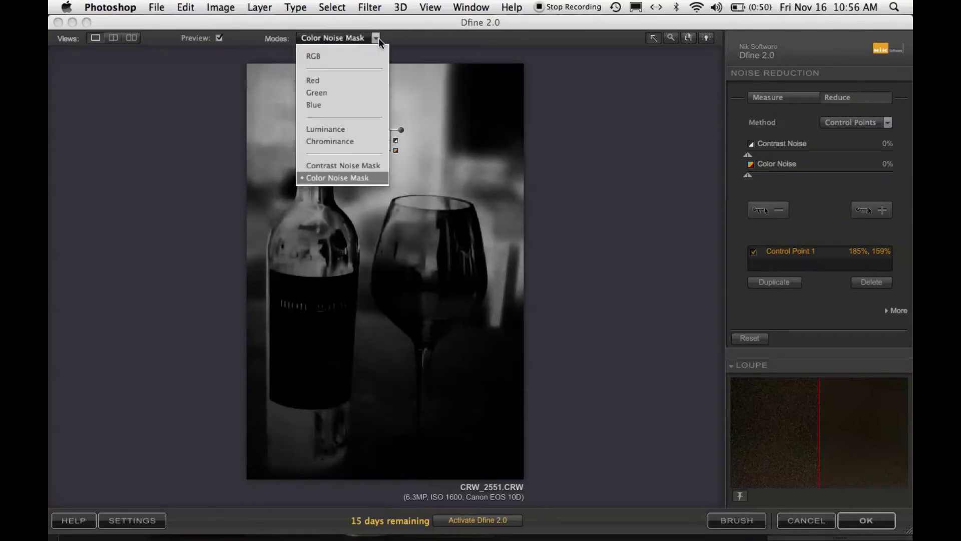
left_click(355, 55)
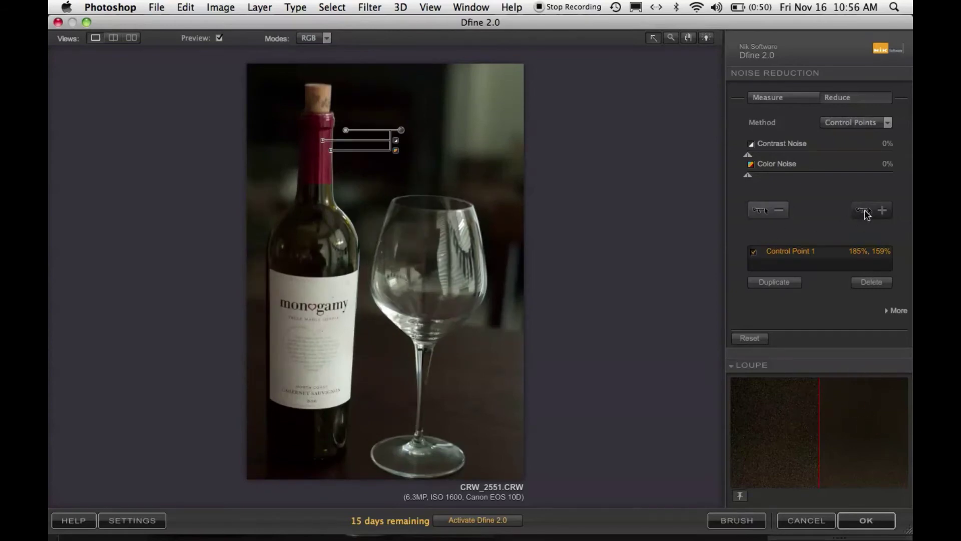
Try a second control point on the lighter background above the glass, adjust its radius, and delete it.
left_click(868, 214)
left_click(488, 127)
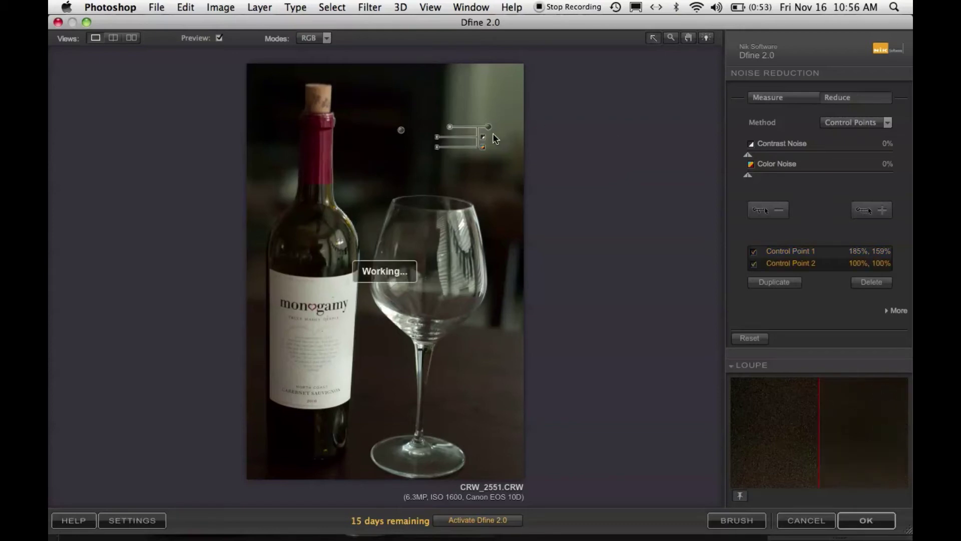
left_click_drag(450, 127, 401, 128)
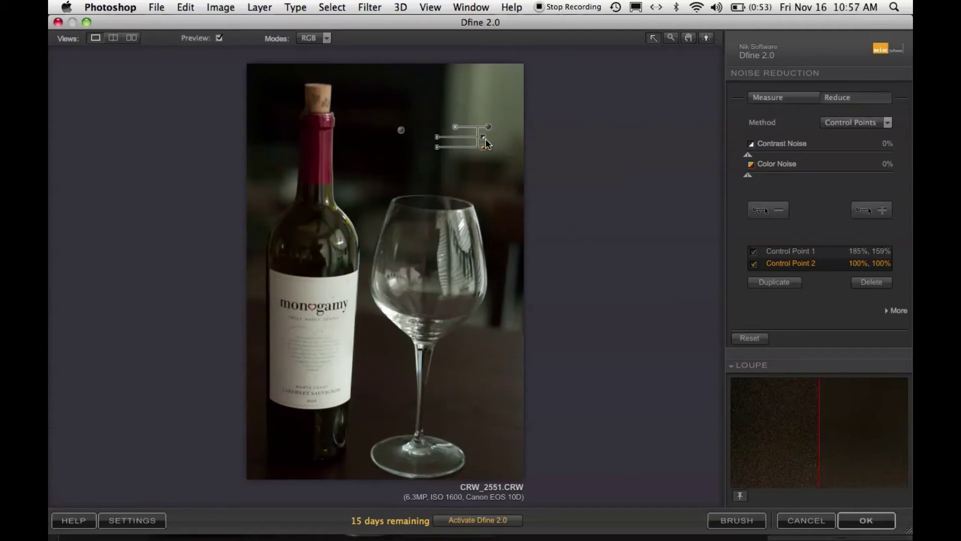
key("Delete")
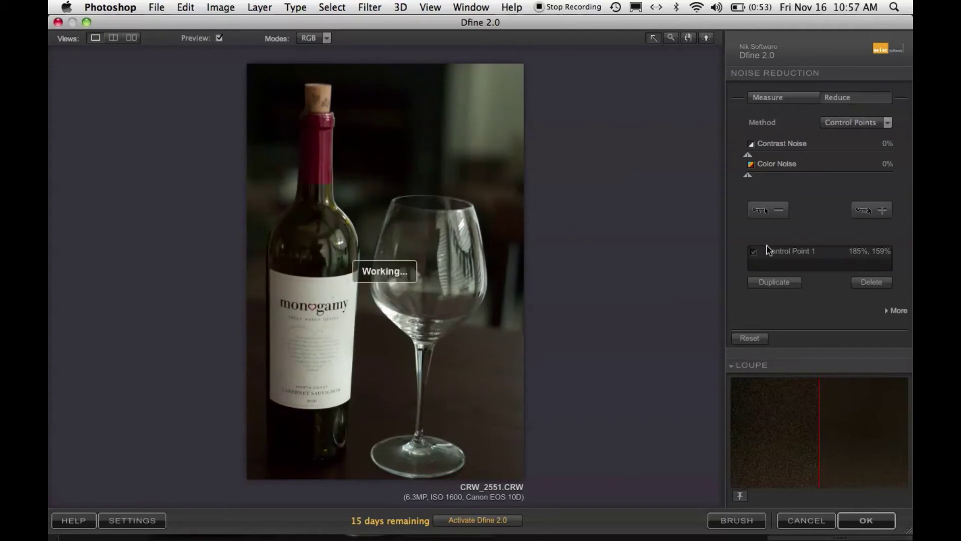
Duplicate the control point, keeping one on the bottle's label and the other in the dark background above the glass.
left_click(775, 284)
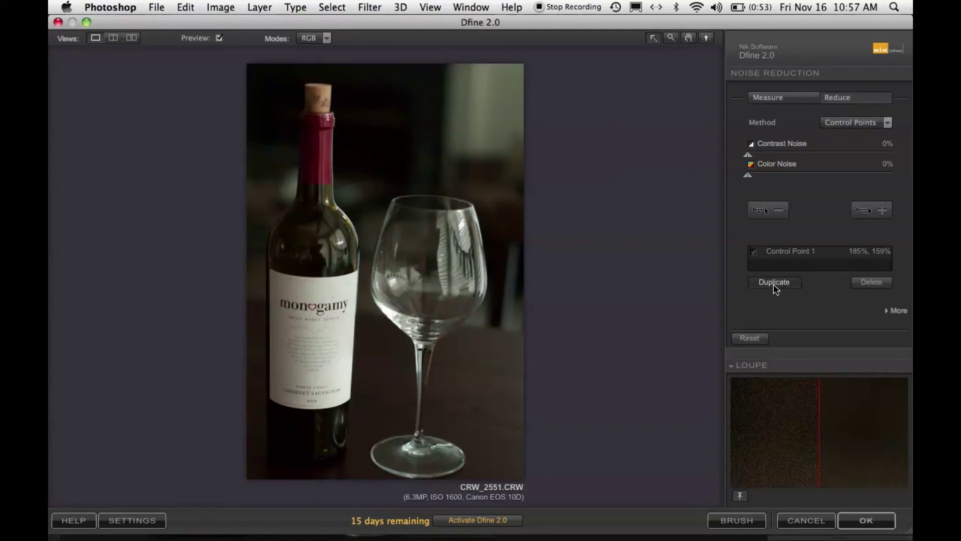
left_click(796, 285)
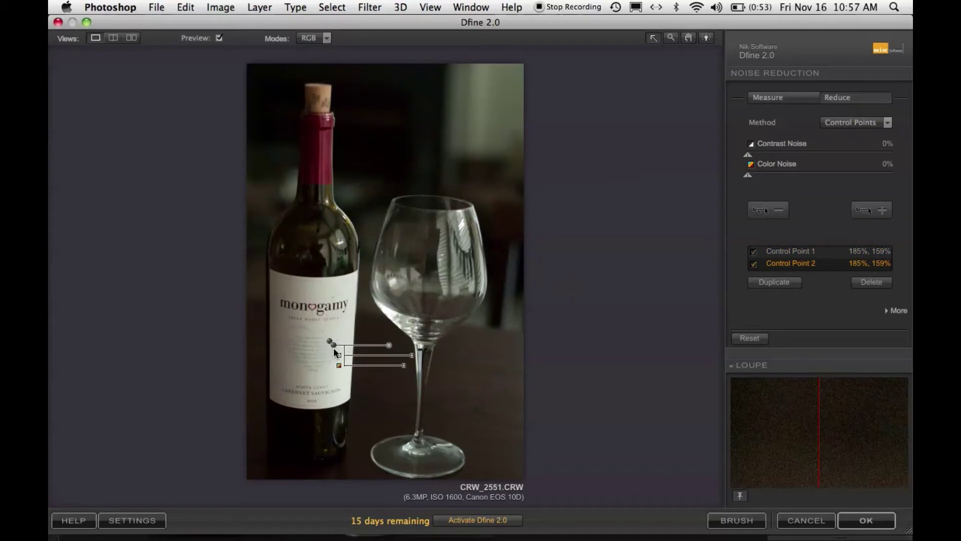
left_click_drag(331, 346, 425, 151)
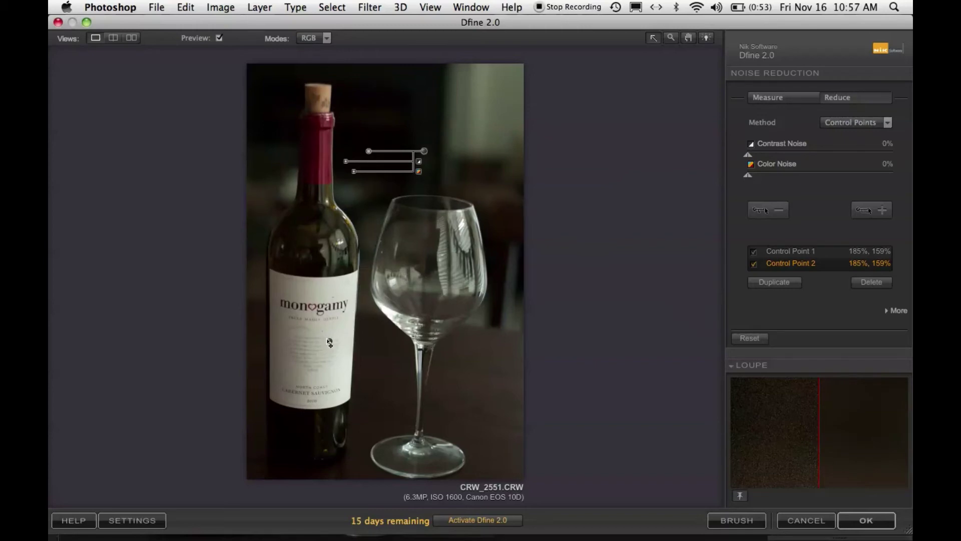
left_click(329, 341)
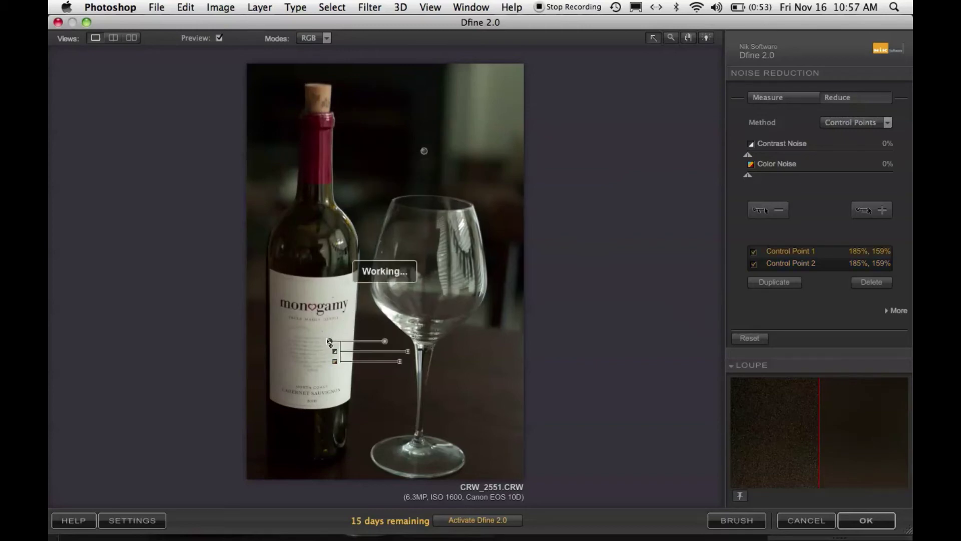
left_click(425, 151)
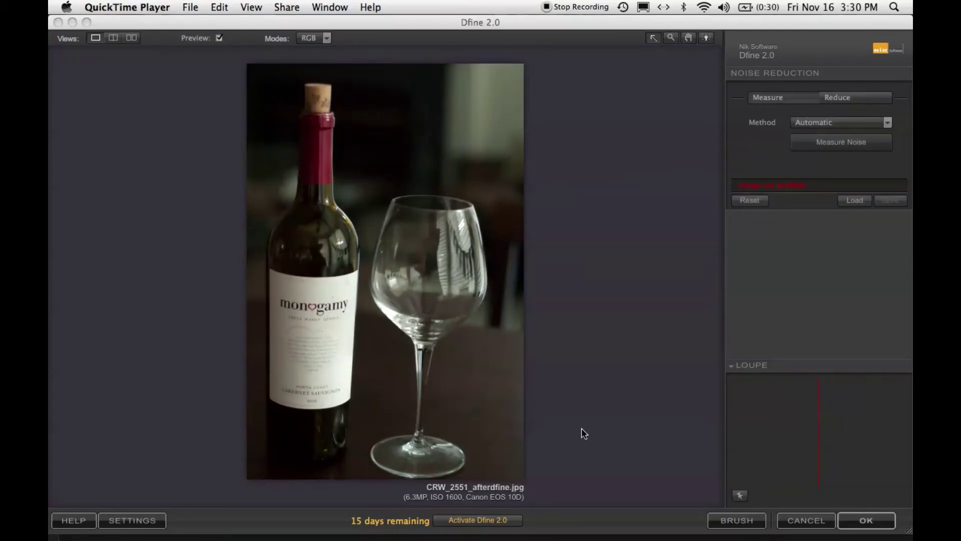
Brush the Dfine 2.0 noise reduction selectively onto the glass and the red foil on the bottle's neck.
left_click(725, 522)
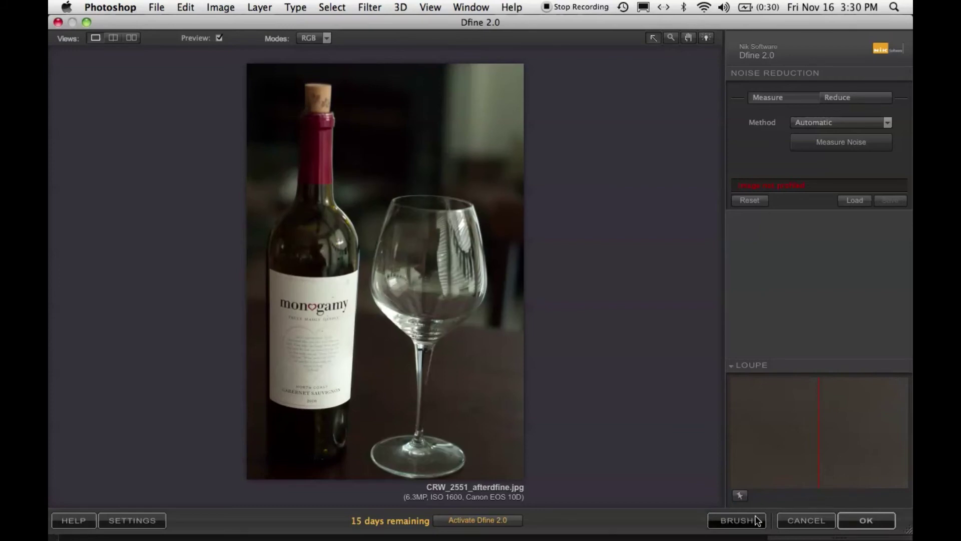
left_click(736, 521)
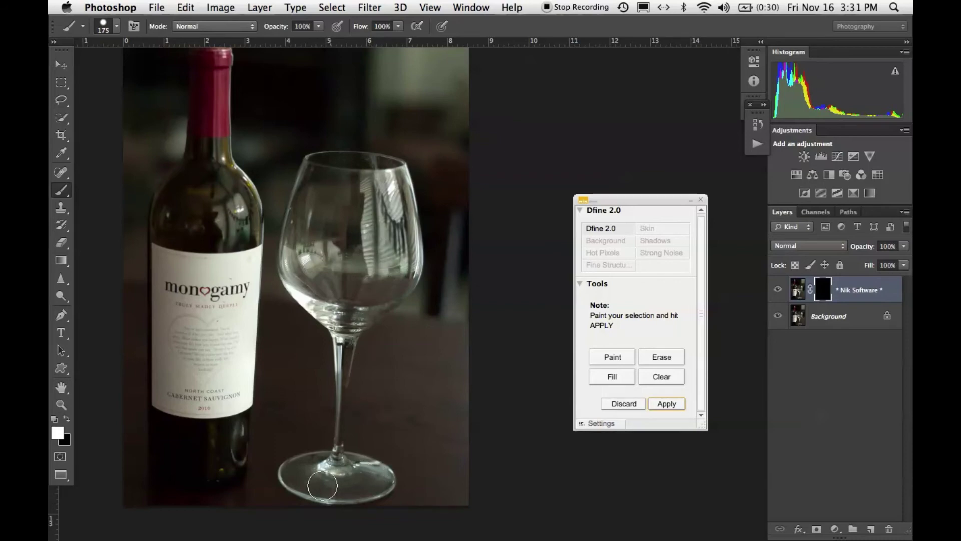
left_click_drag(339, 469, 330, 477)
mouse_move(375, 176)
left_mouse_down()
mouse_move(330, 165)
mouse_move(367, 165)
left_mouse_up()
mouse_move(221, 53)
left_mouse_down()
mouse_move(213, 131)
mouse_move(206, 69)
mouse_move(201, 98)
left_mouse_up()
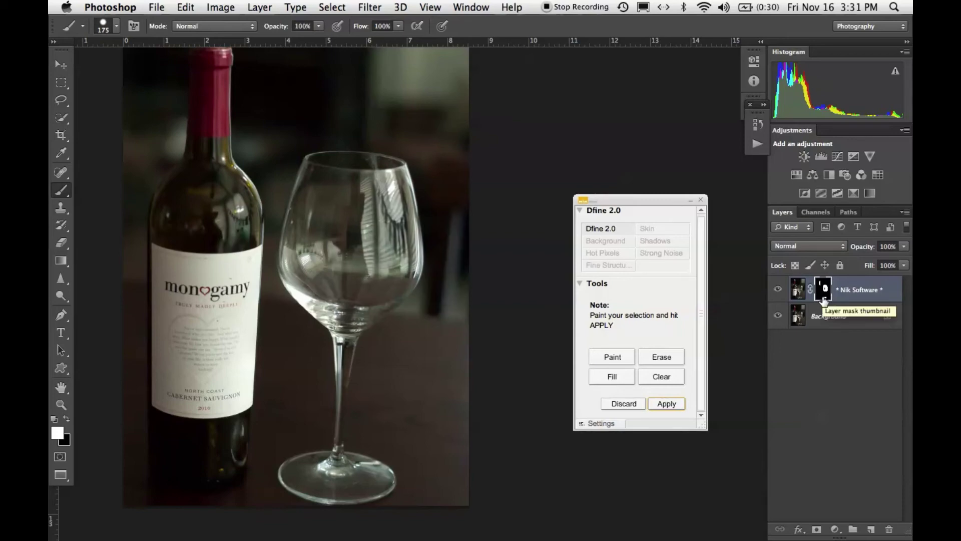
key("Return")
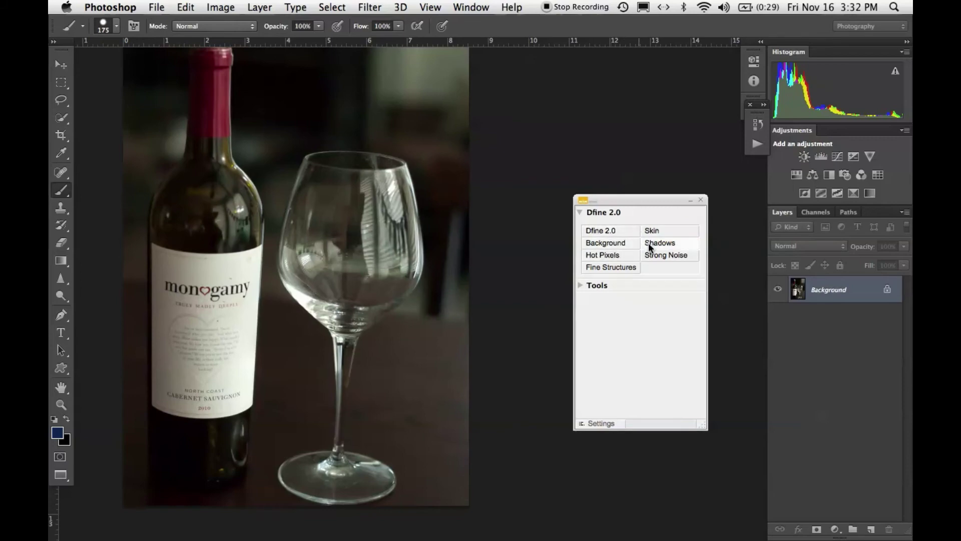
Start a selective noise reduction with the Strong Noise preset.
left_click(653, 255)
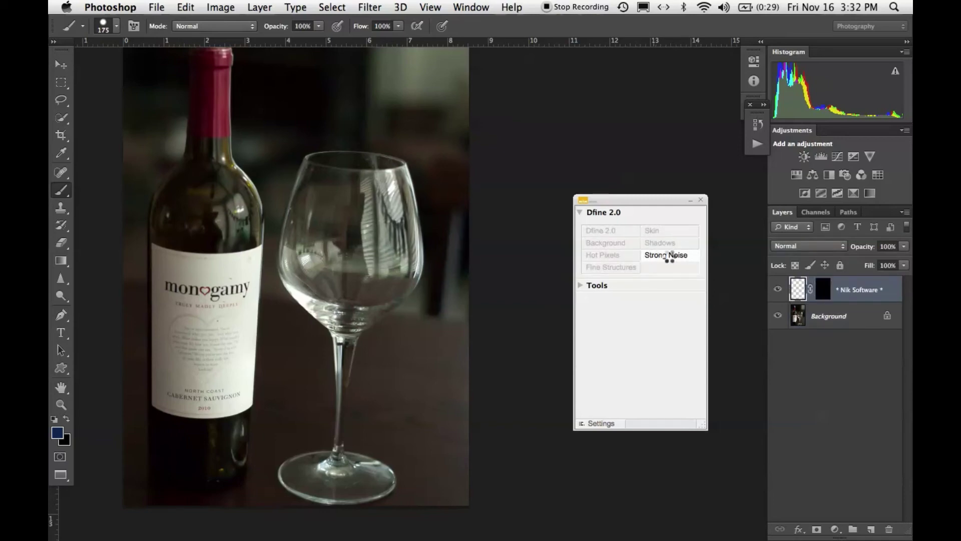